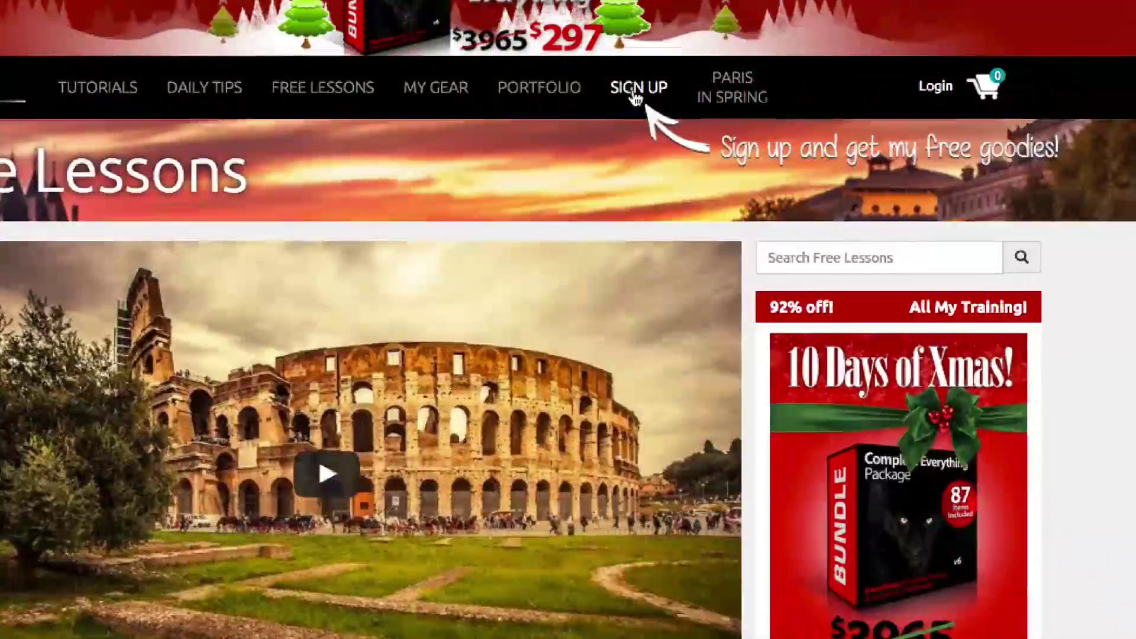
On photoserge.com, open the sign-up form, dismiss it, and bring up the login form.
click(633, 102)
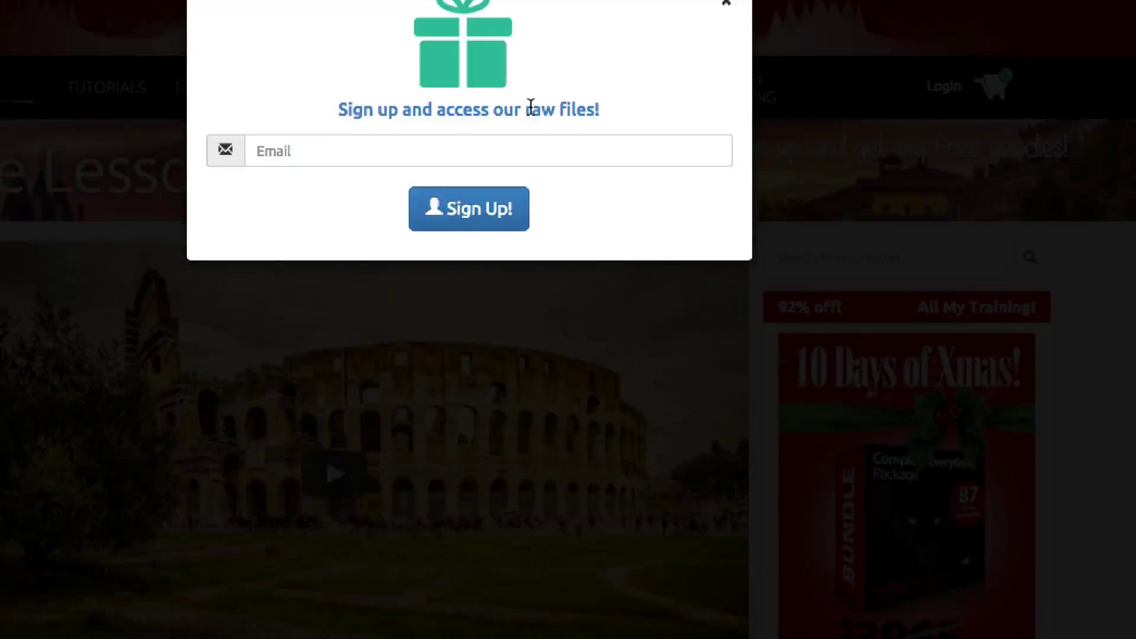
key(Escape)
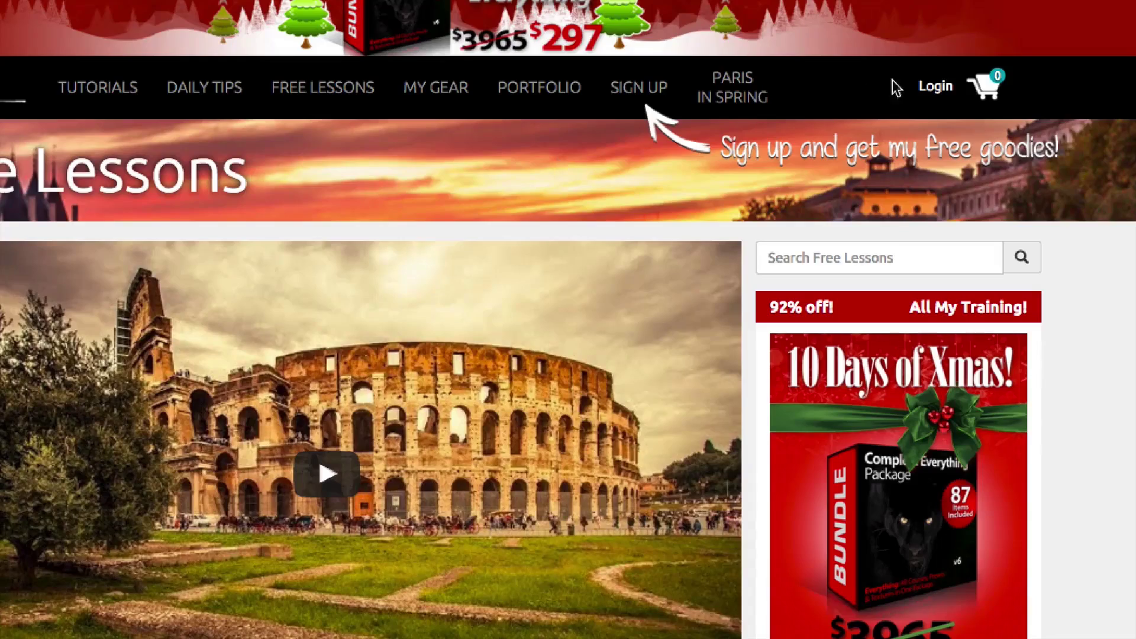
click(941, 87)
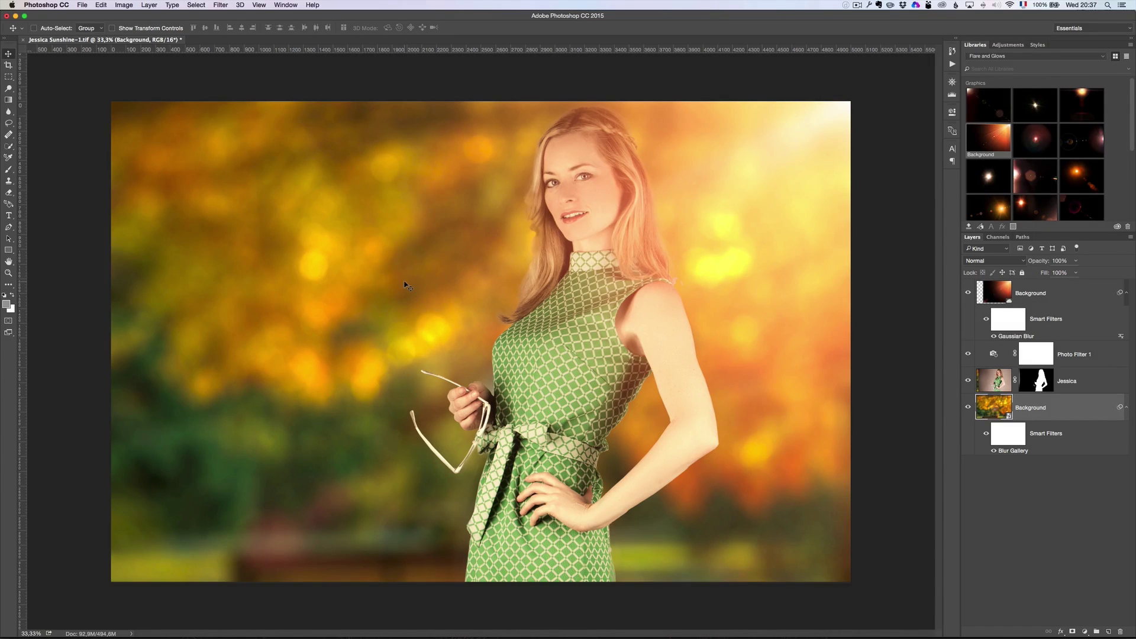
Switch to Chrome and go to the My Gear page on photoserge.com.
key(super+Tab)
key(super+Tab)
key(super+Tab)
key(super+Tab)
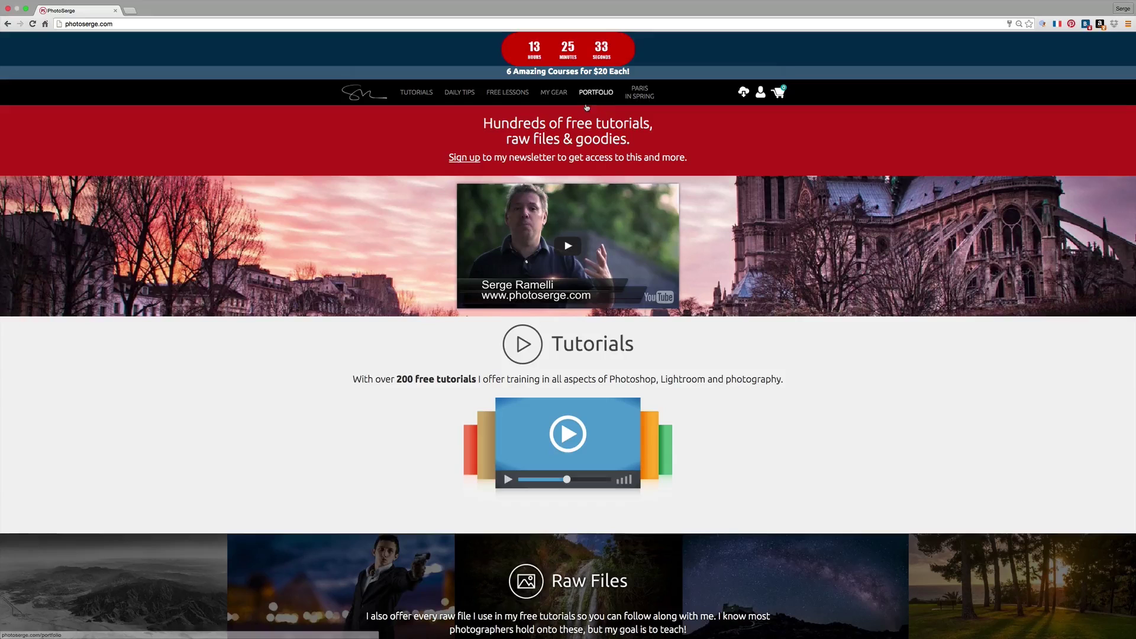
click(556, 94)
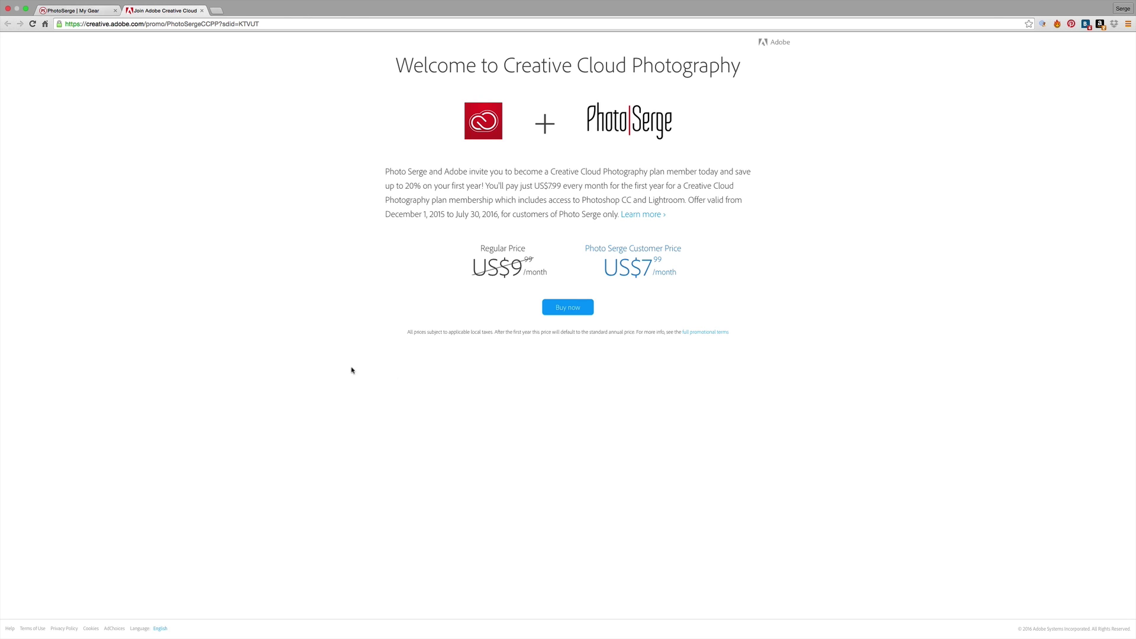
Return to Photoshop and toggle the orange glow layer off and on to compare.
key(super+Tab)
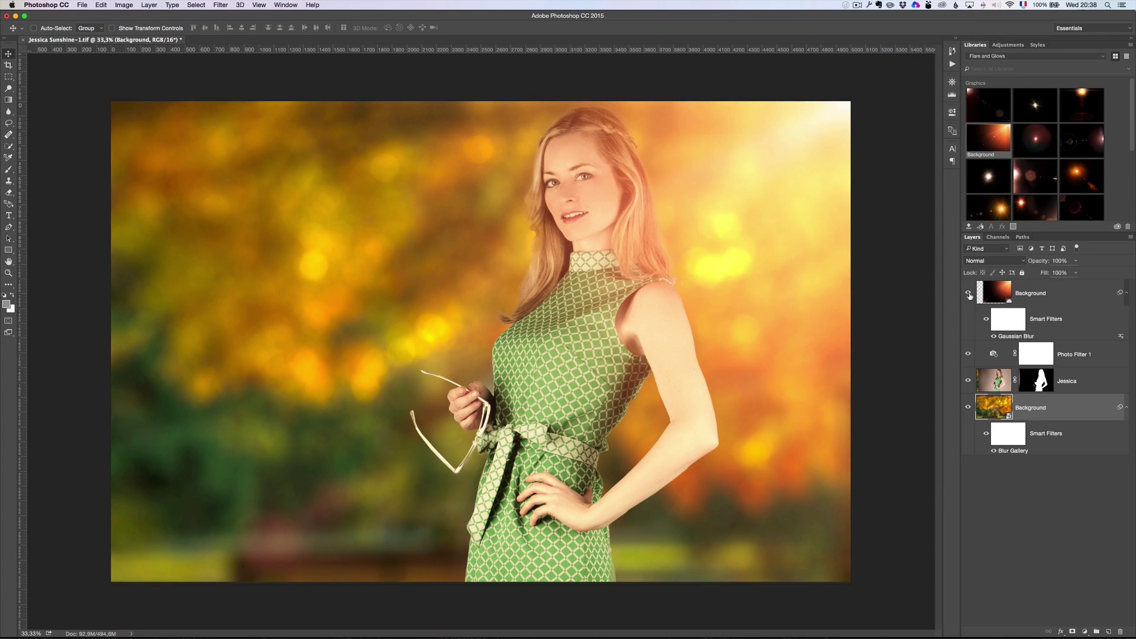
click(970, 295)
click(970, 295)
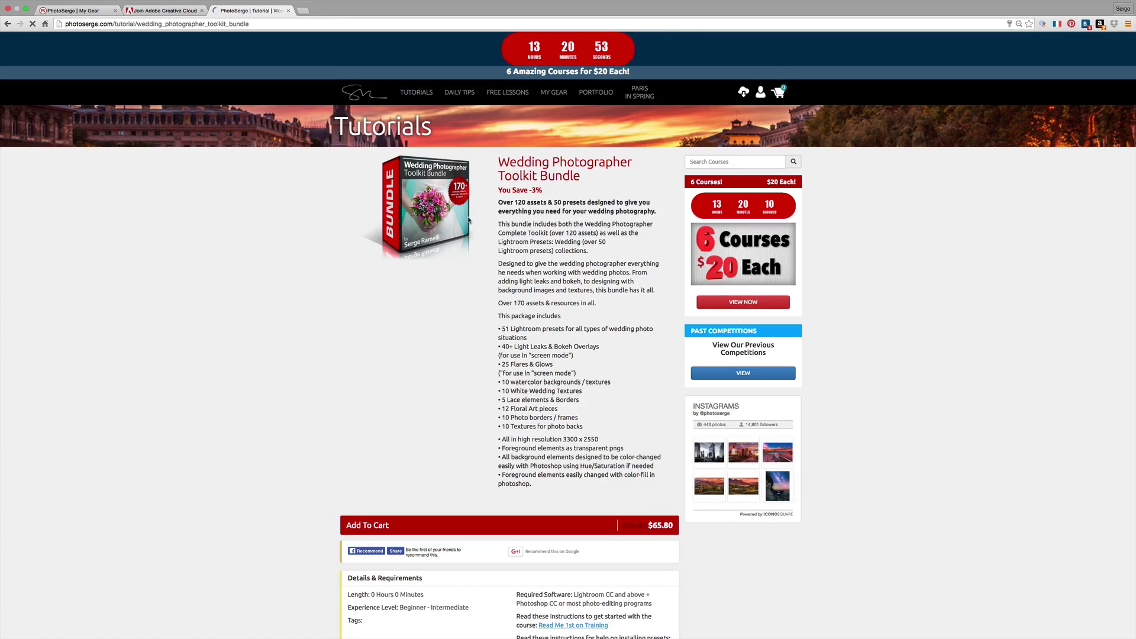
Leave the Wedding Photographer Toolkit Bundle page and return to Photoshop.
key(super+Tab)
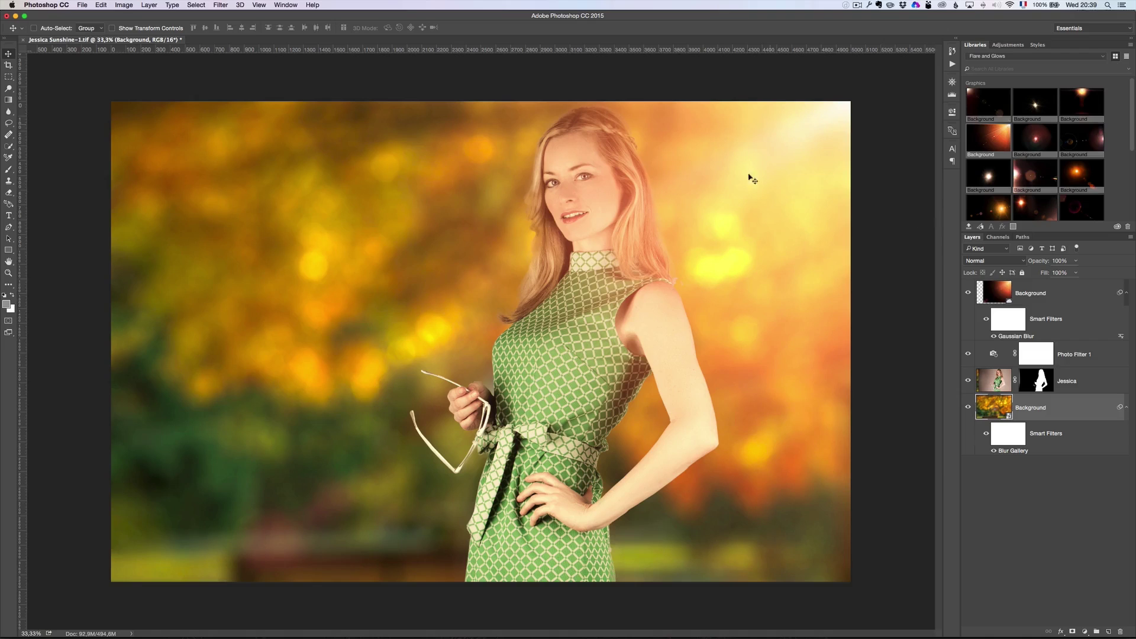
Hide the orange glow layer, select it, and show it again.
click(969, 294)
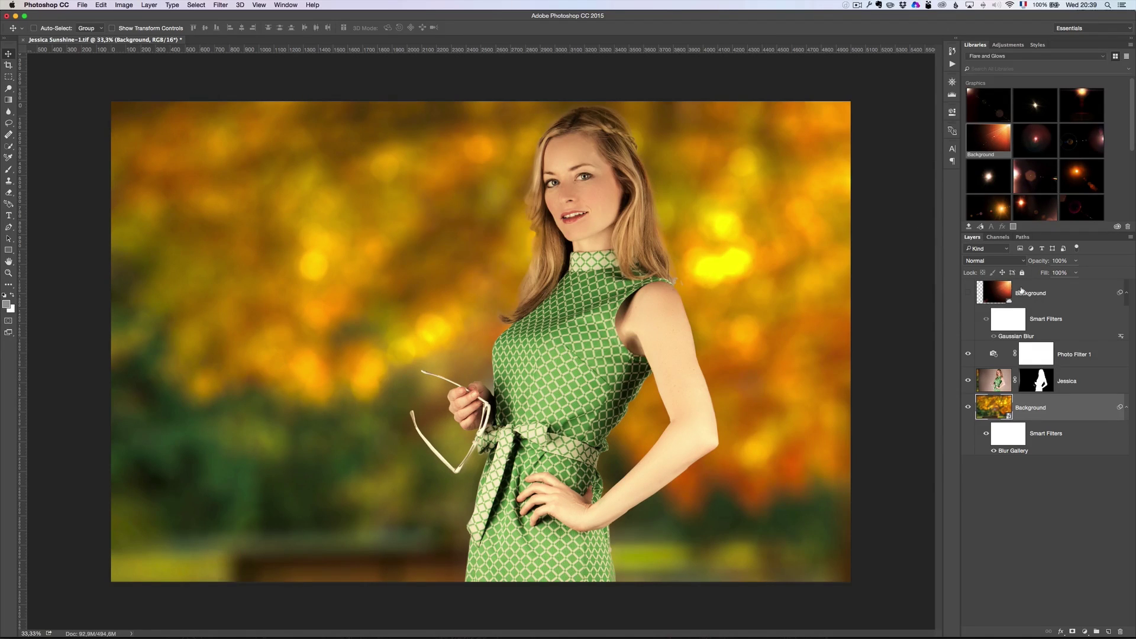
click(995, 289)
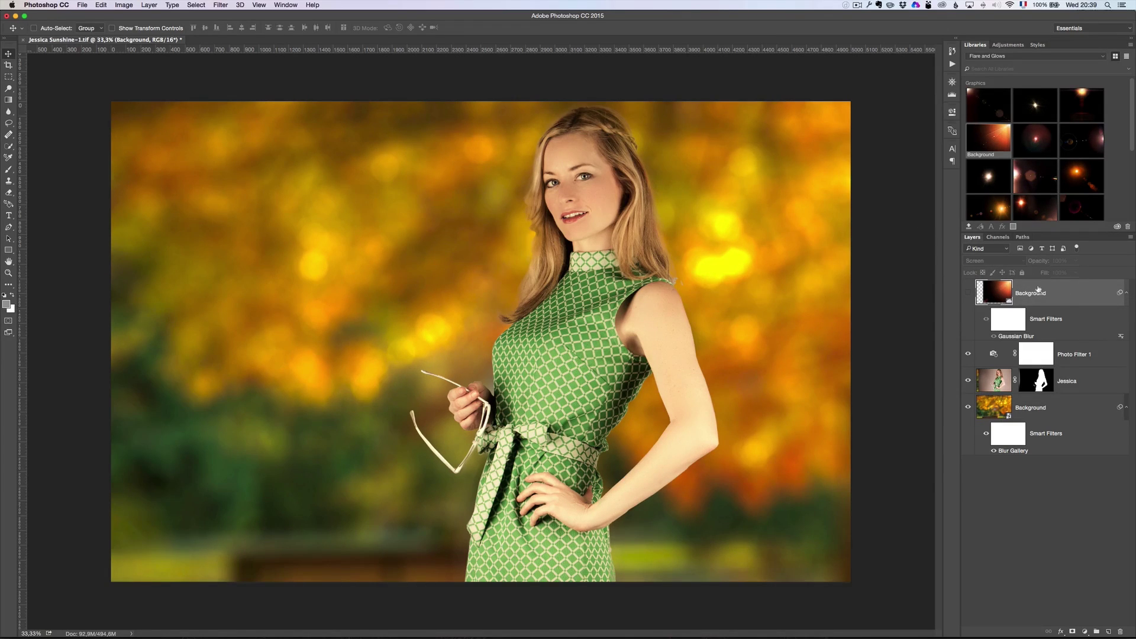
click(969, 294)
Switch the glow layer's blend mode to Normal, back to Screen, then hide it.
click(980, 261)
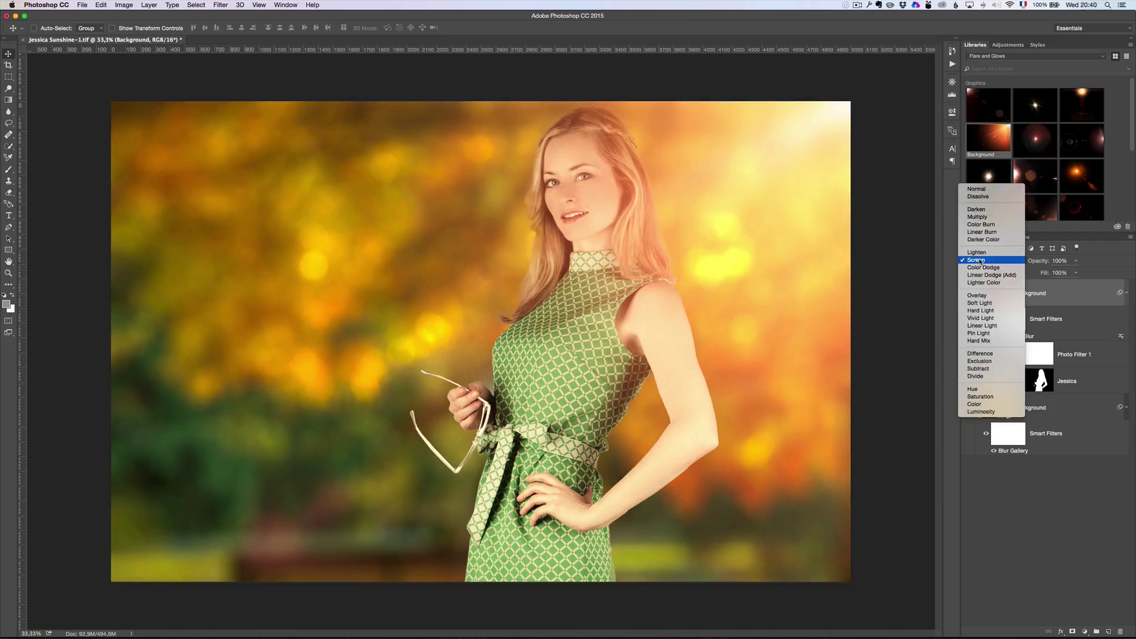
click(977, 189)
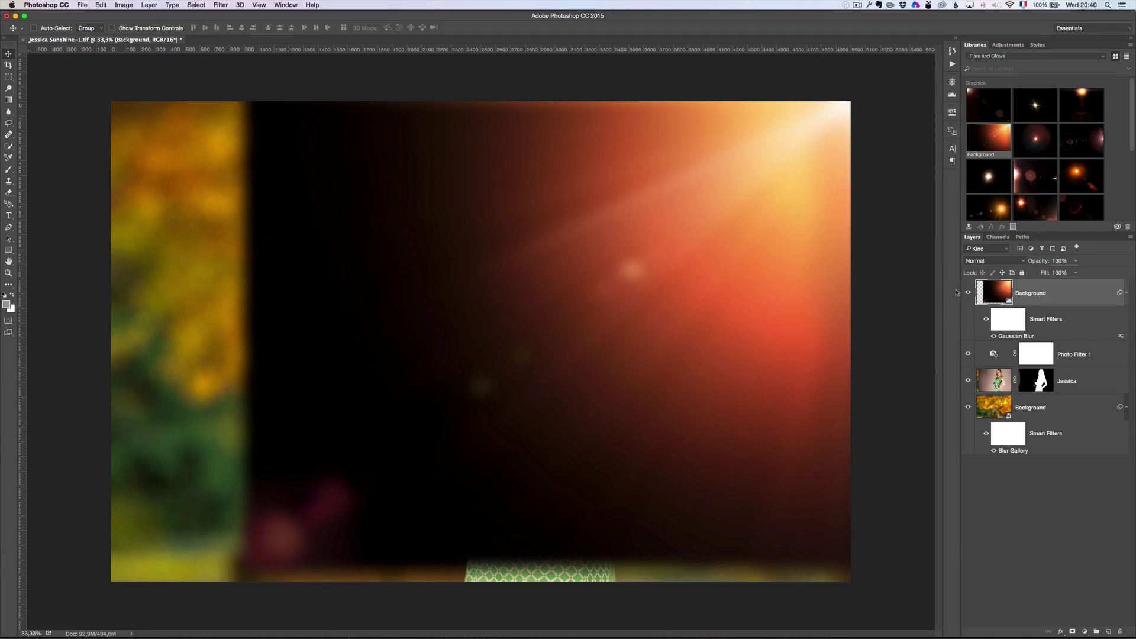
click(985, 264)
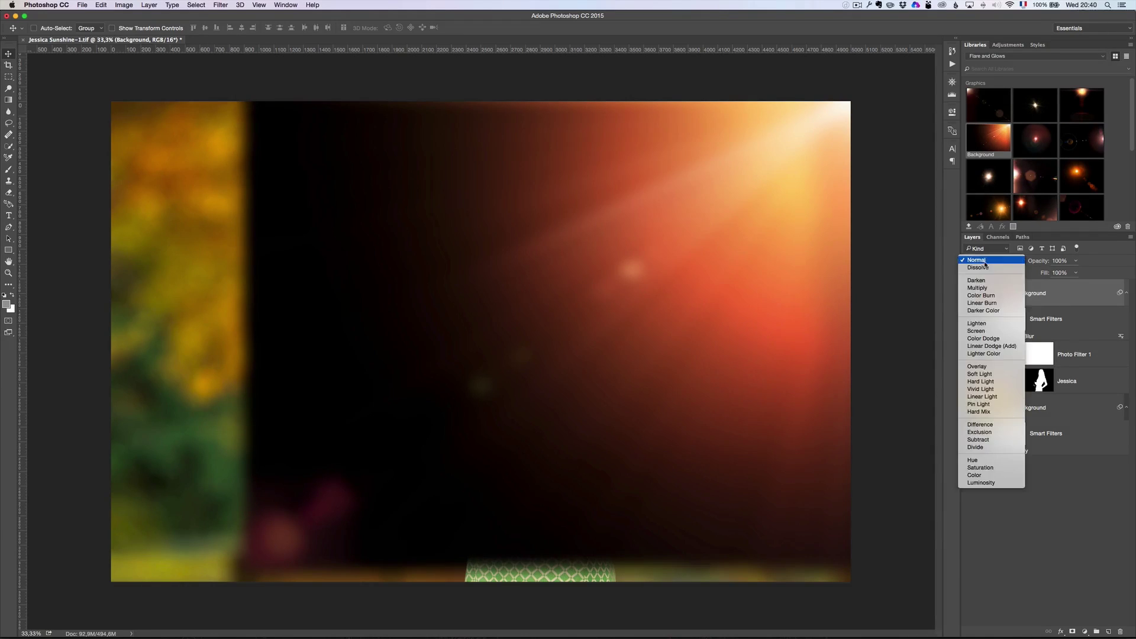
click(999, 333)
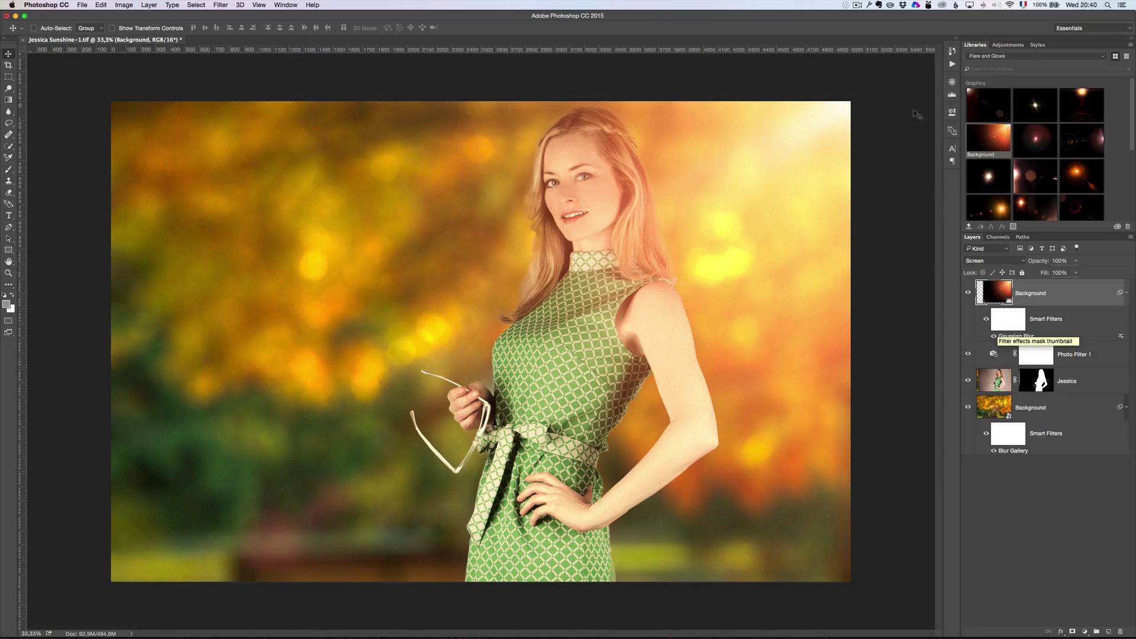
click(968, 292)
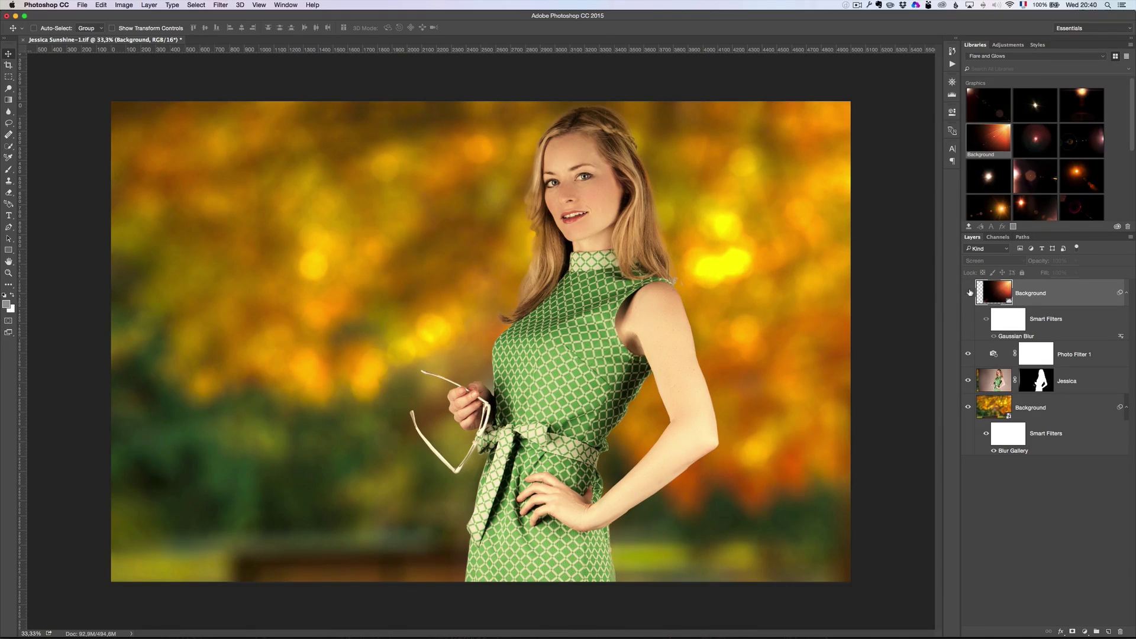
Turn off the glow, Photo Filter 1, the Jessica layer and the background's Blur Gallery filter.
click(969, 292)
click(968, 354)
click(968, 383)
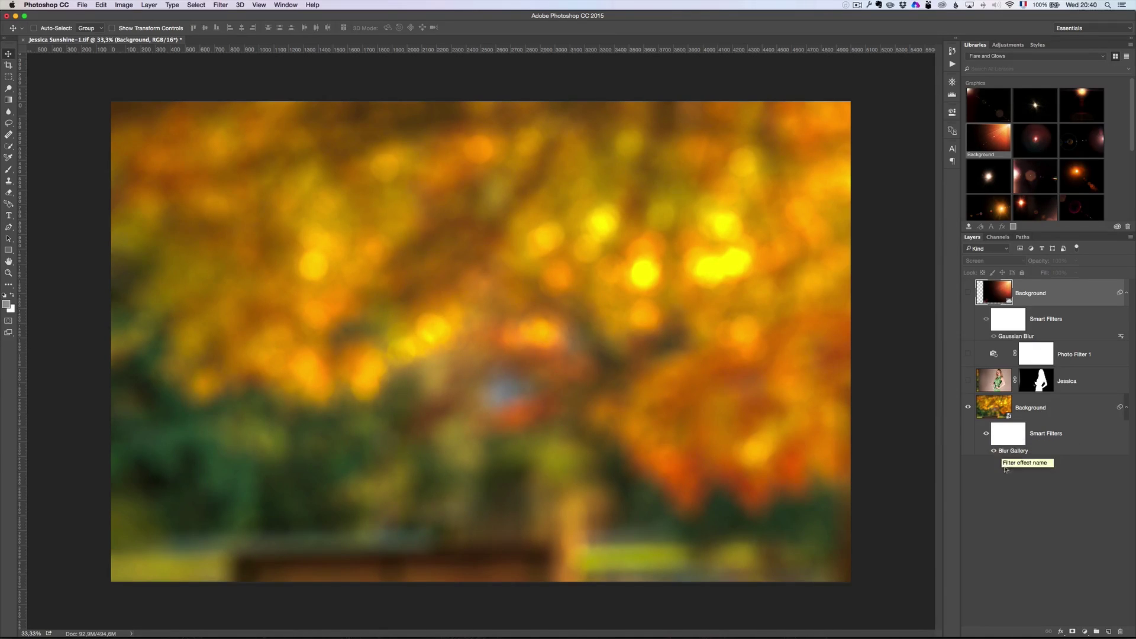
click(994, 451)
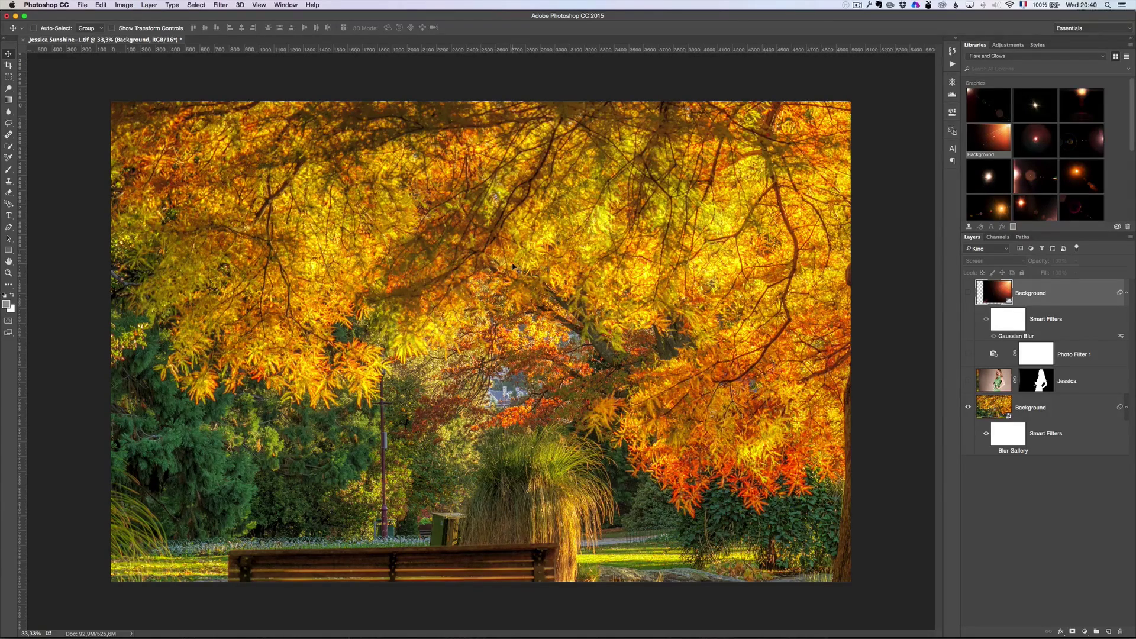
Apply a 28,9 px Gaussian Blur to the lower Background park layer.
click(1000, 410)
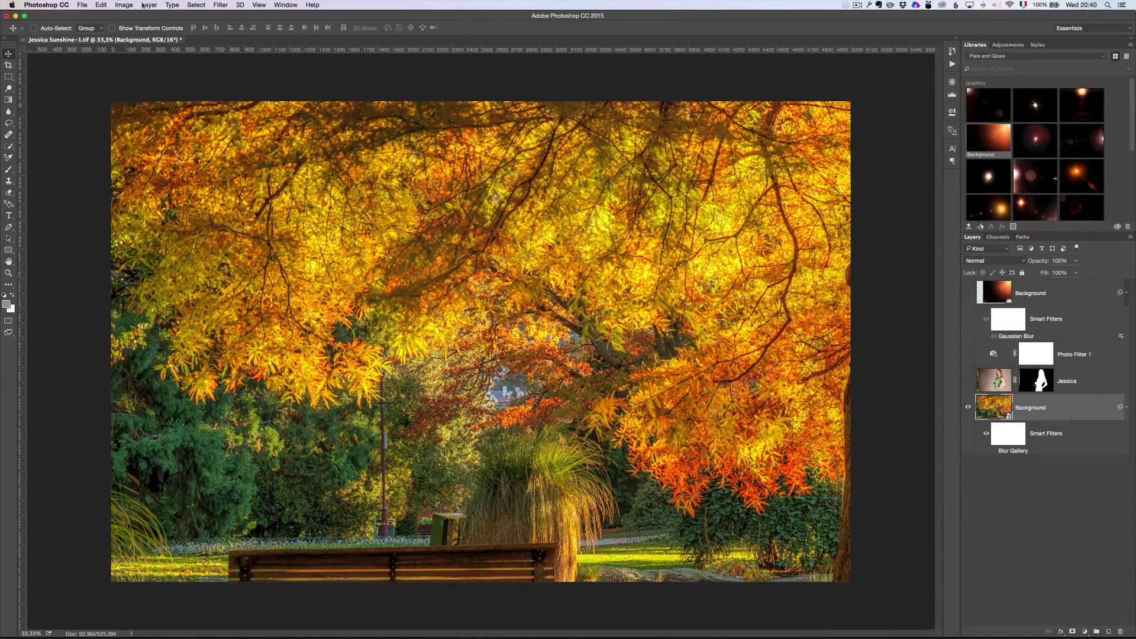
click(220, 6)
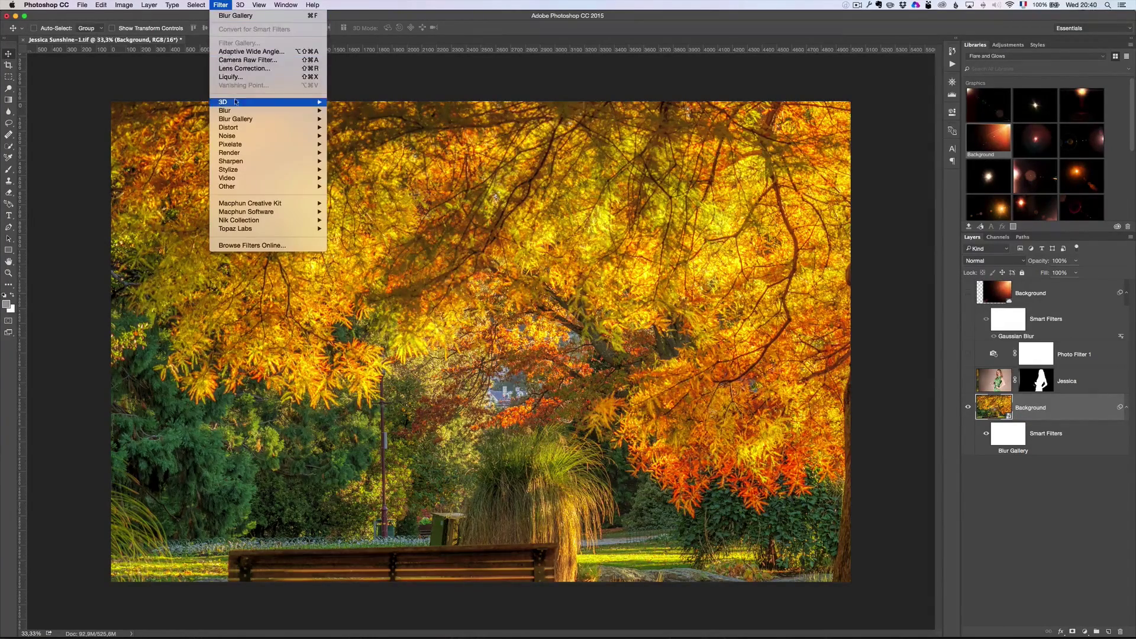
mouse_move(296, 110)
click(385, 144)
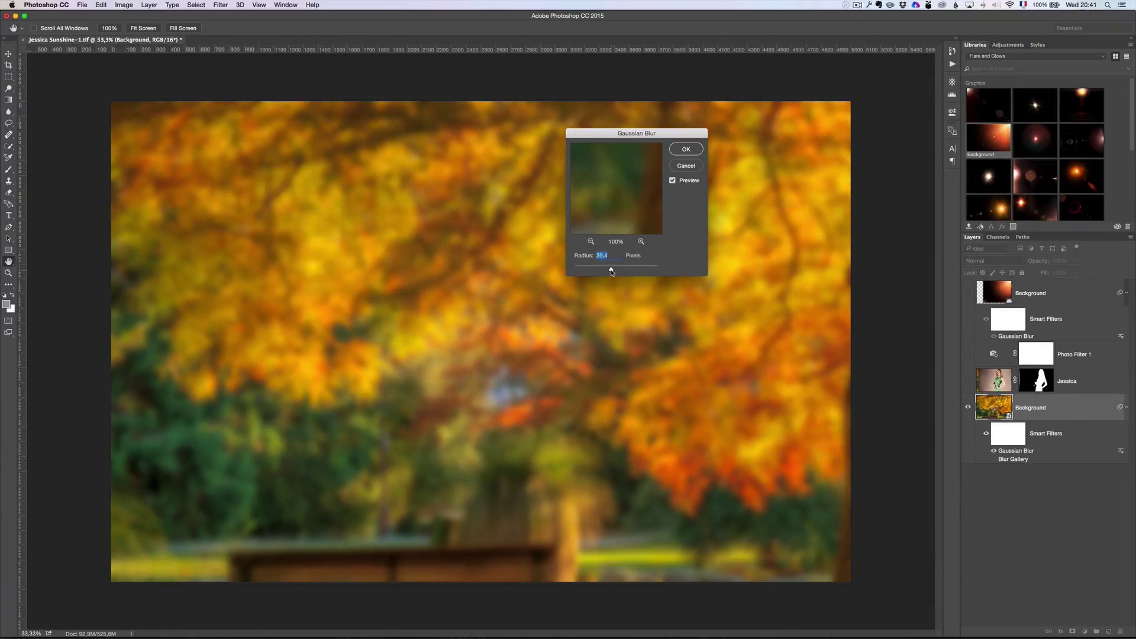
drag(611, 271, 614, 270)
click(686, 149)
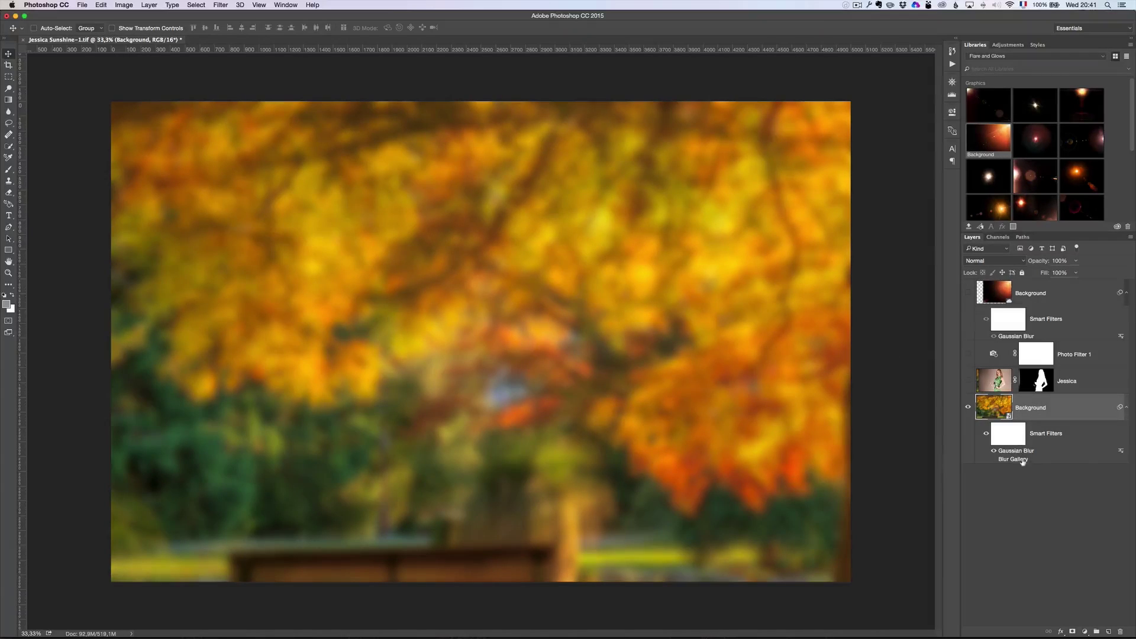
click(286, 5)
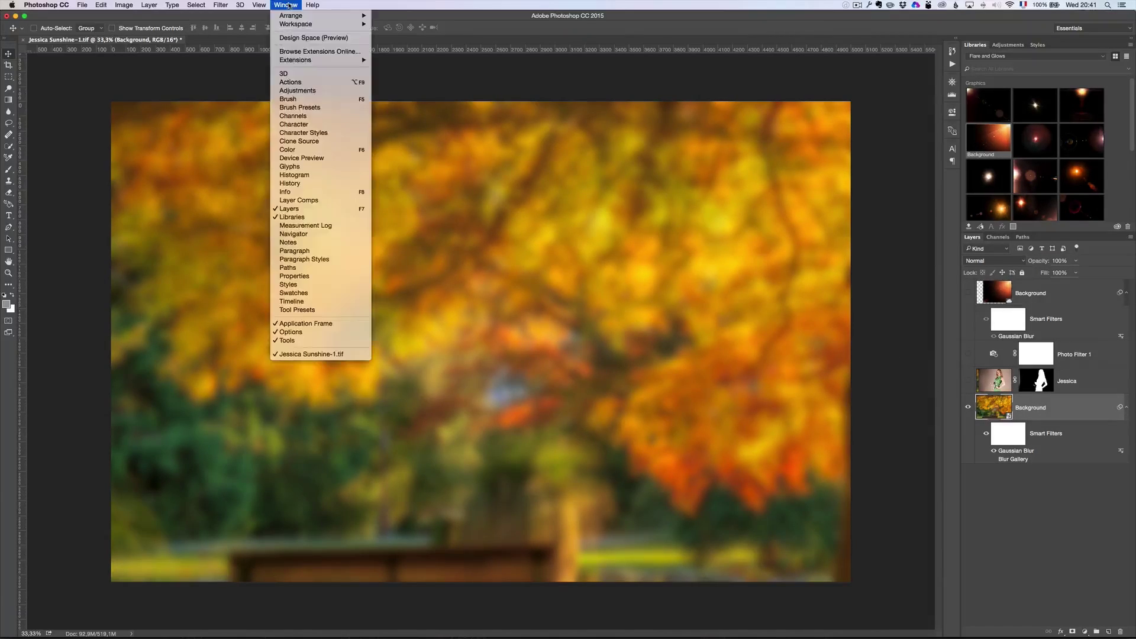
Show the History panel and step back to the Blending Change state, undoing the Gaussian Blur.
click(305, 183)
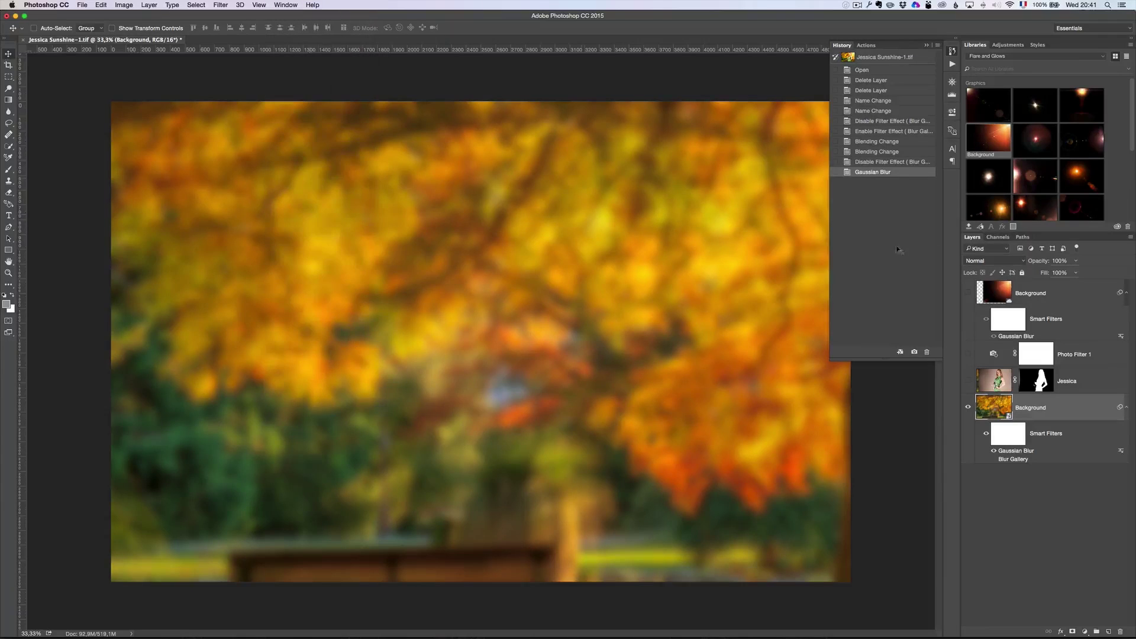
click(877, 152)
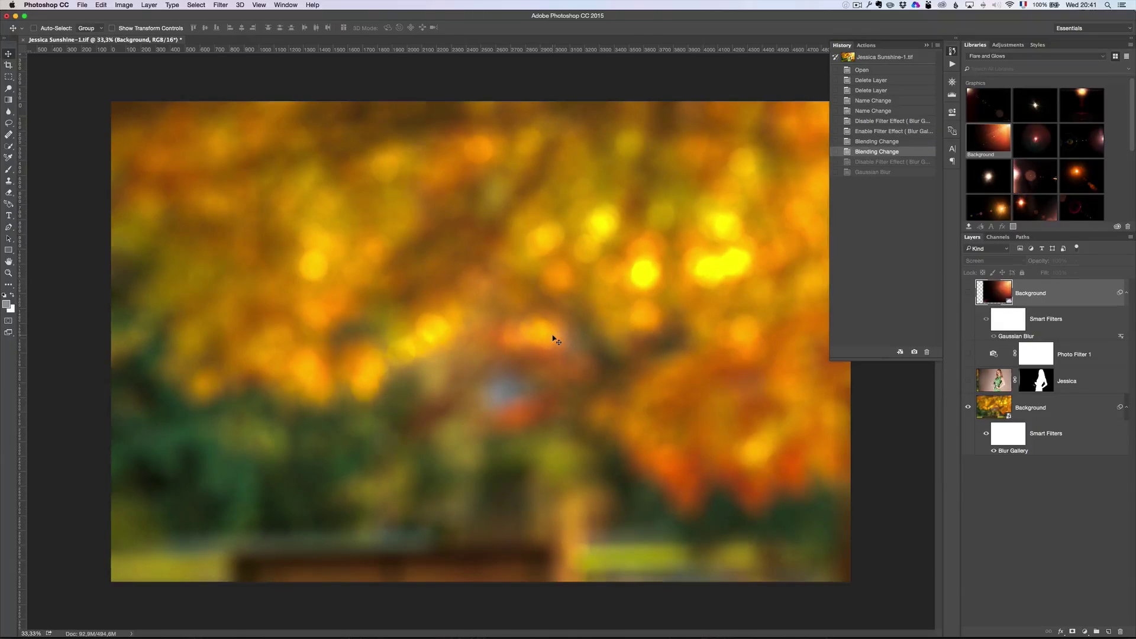
click(860, 173)
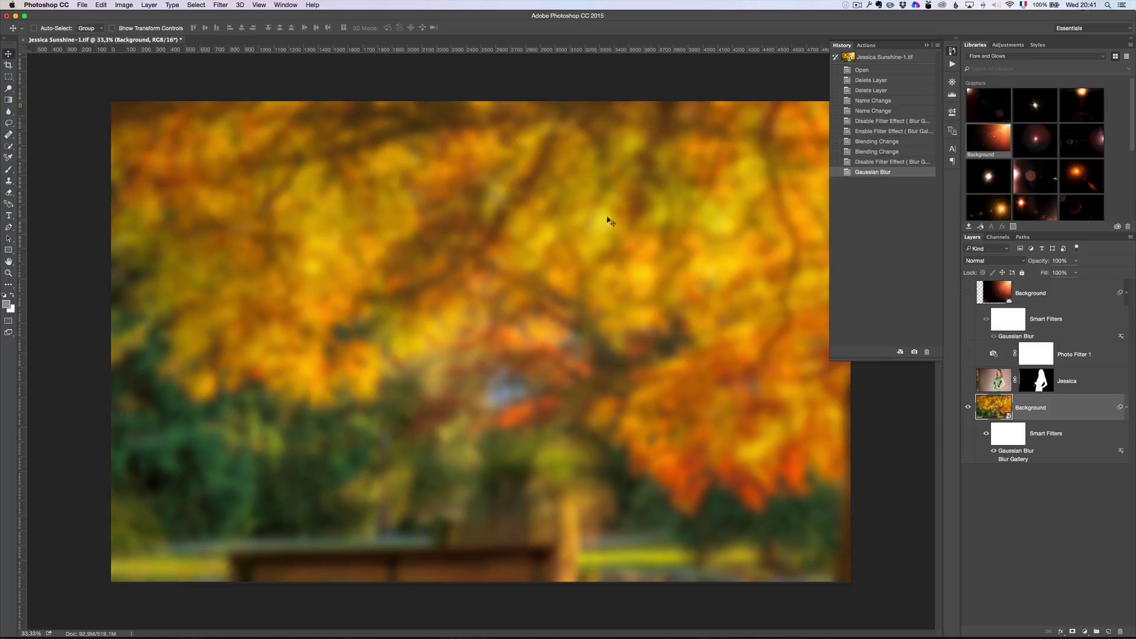
click(874, 154)
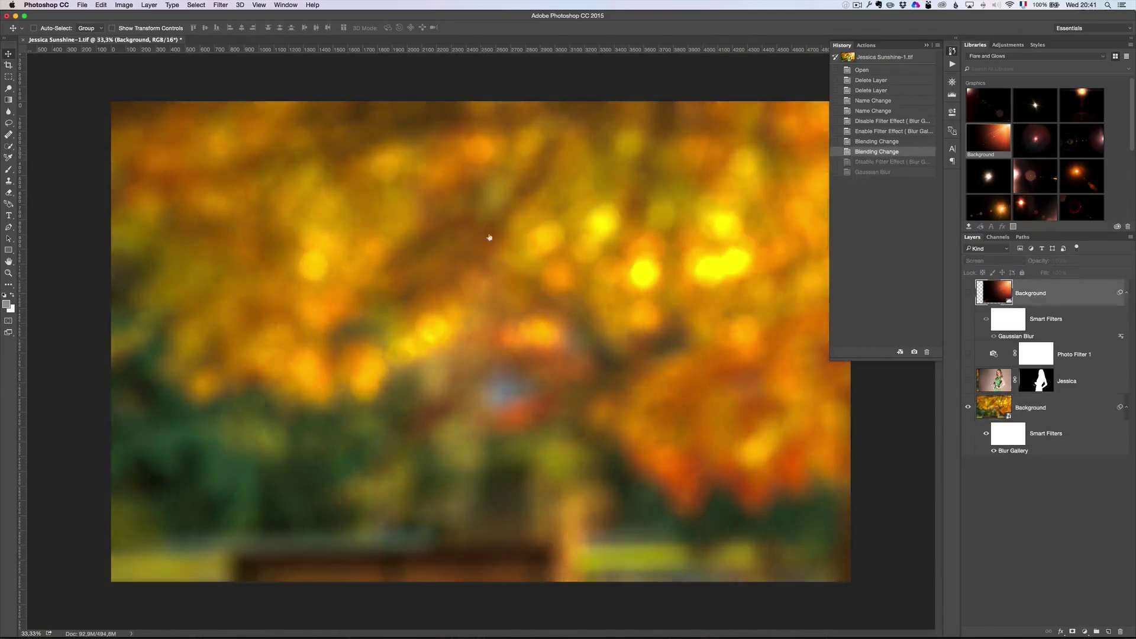
Turn off the lower Background layer's Blur Gallery filter and select its image thumbnail.
click(1014, 451)
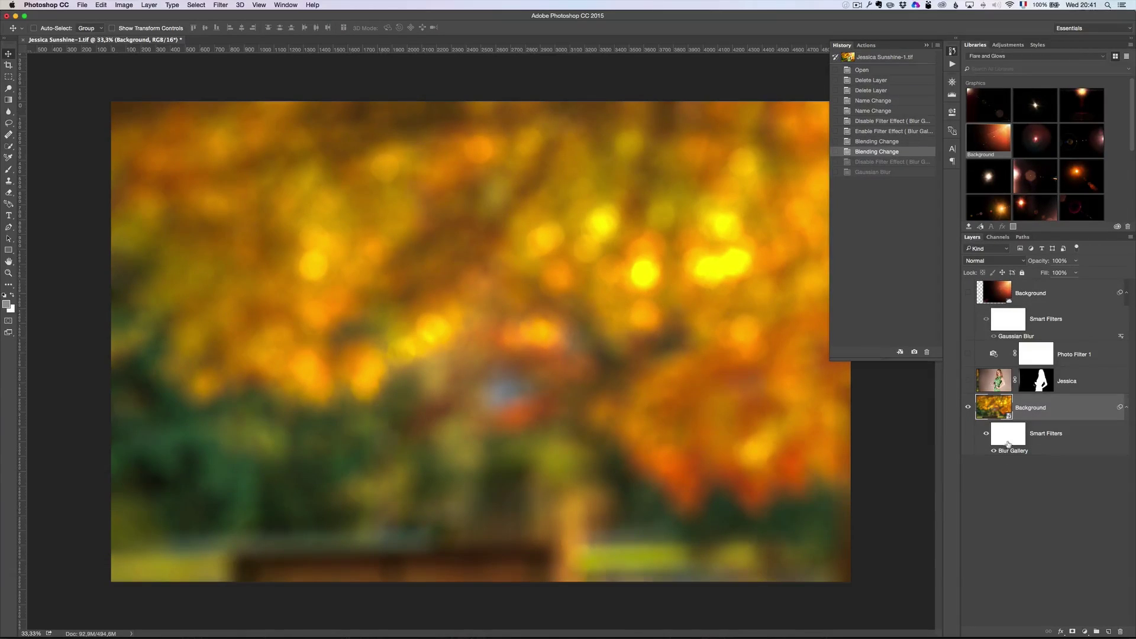
click(994, 451)
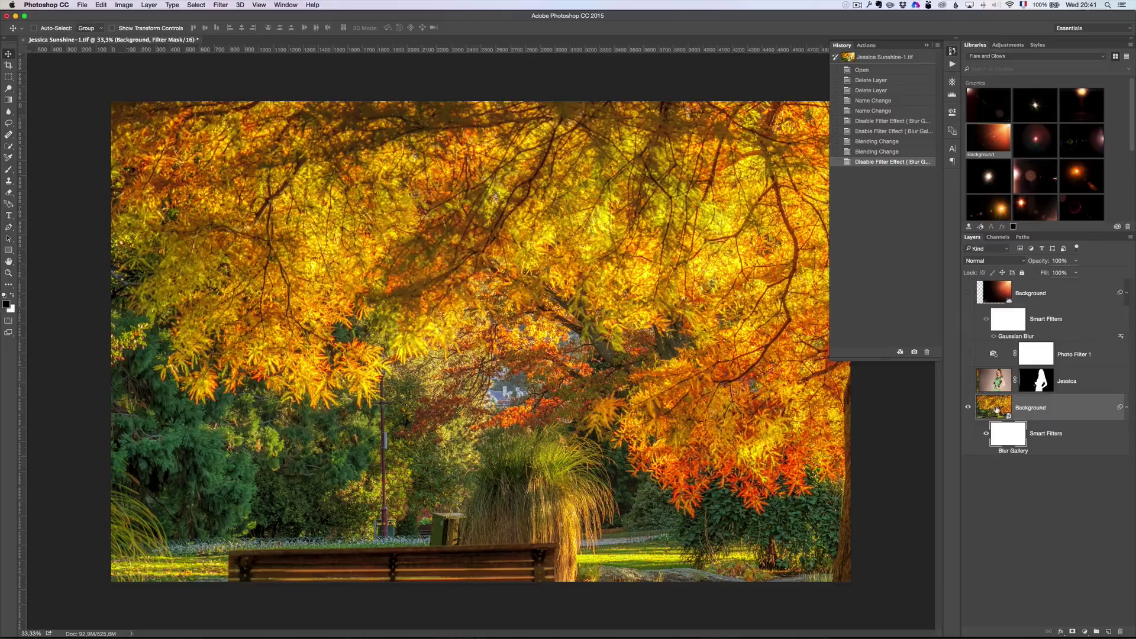
click(997, 409)
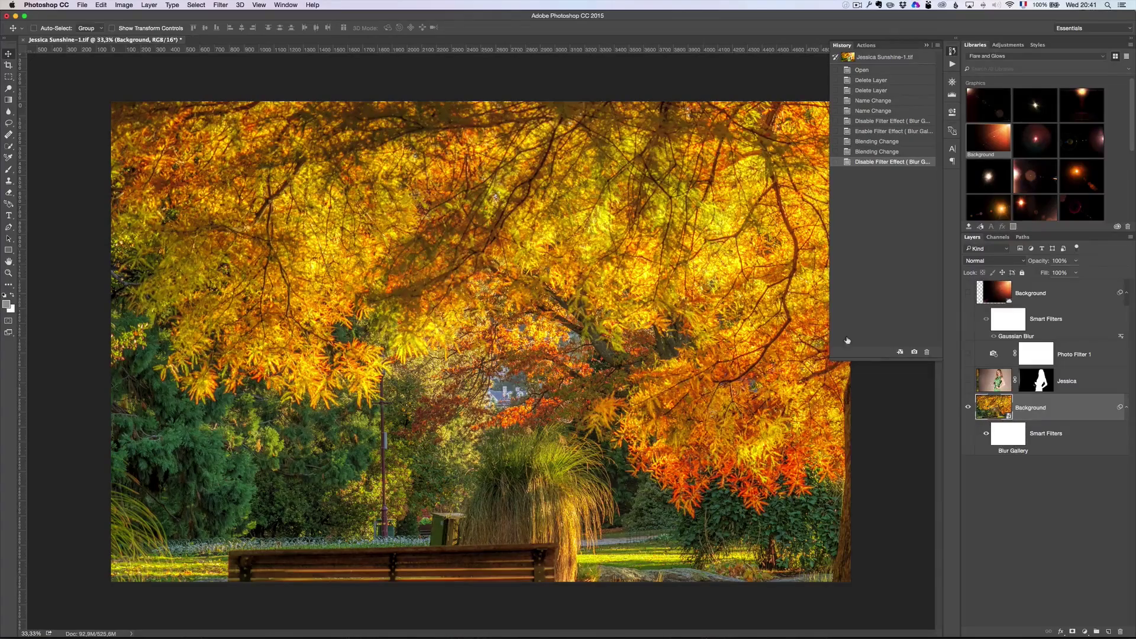
Start a Field Blur from Filter > Blur Gallery on the park background.
click(219, 5)
mouse_move(236, 121)
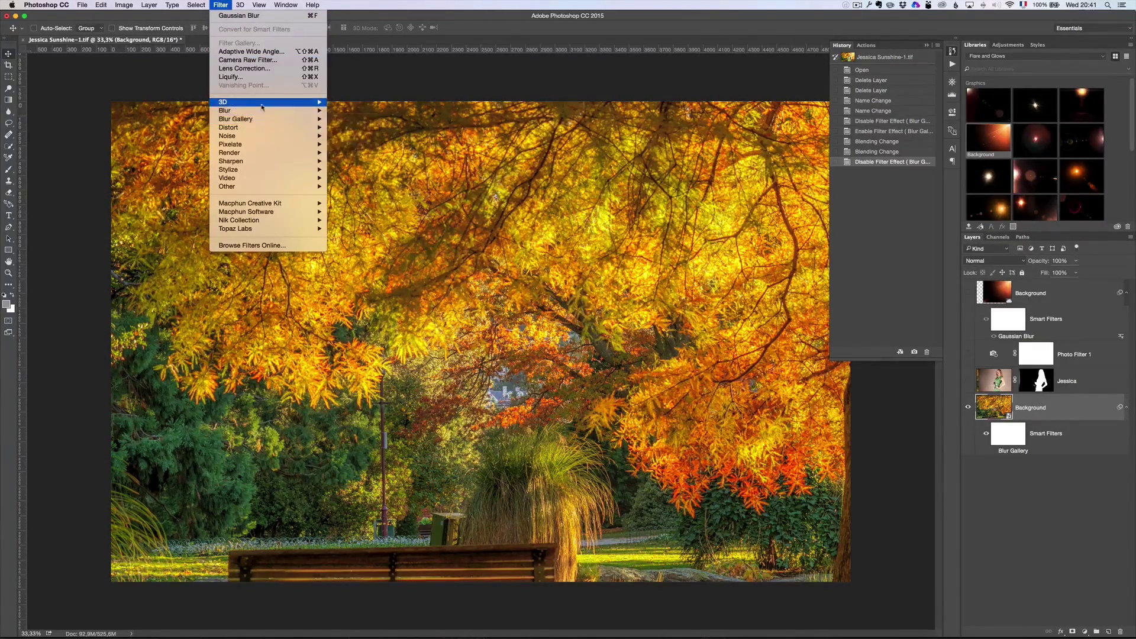
click(354, 120)
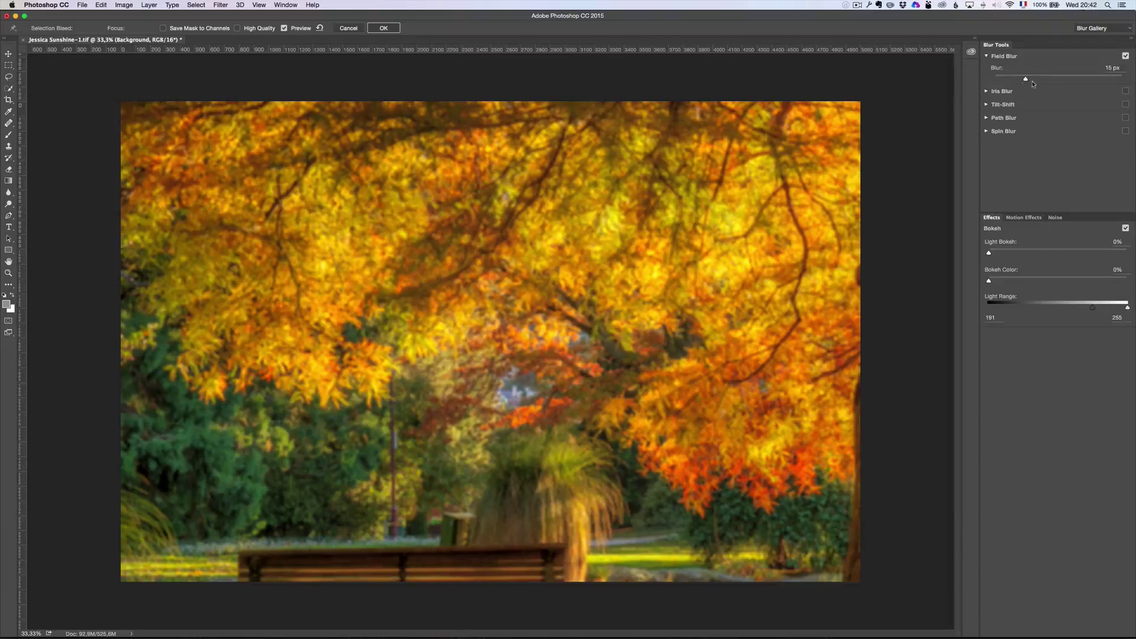
Try Blur amounts of 91, 179 and 268 px, then settle back on 34 px.
drag(1026, 78, 1049, 84)
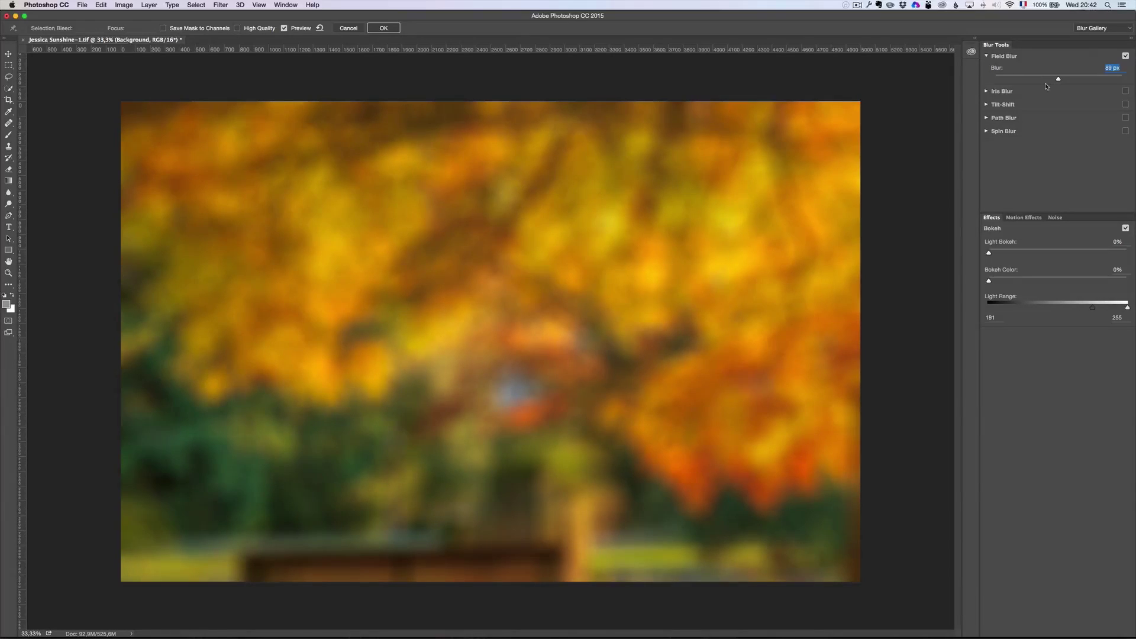
click(1081, 79)
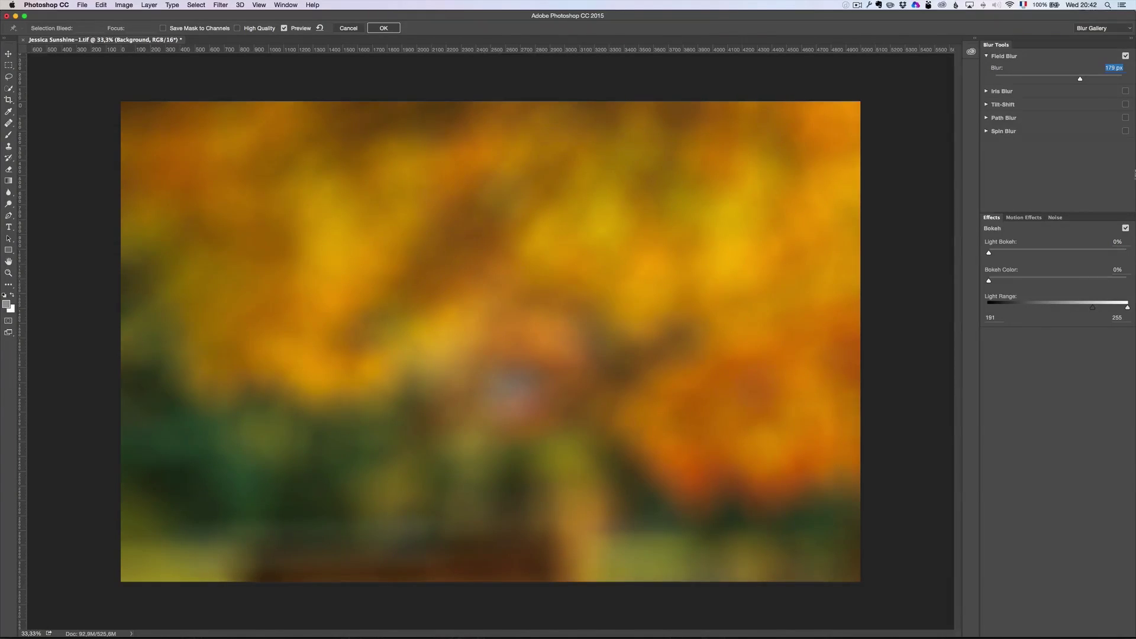
click(1099, 79)
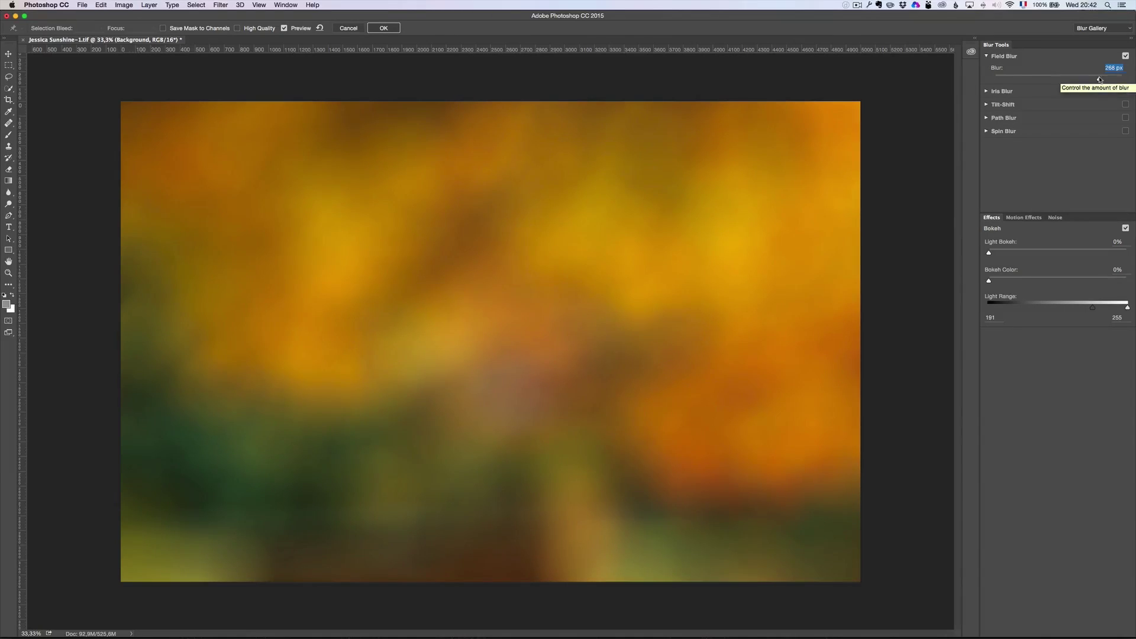
drag(1100, 79, 1037, 79)
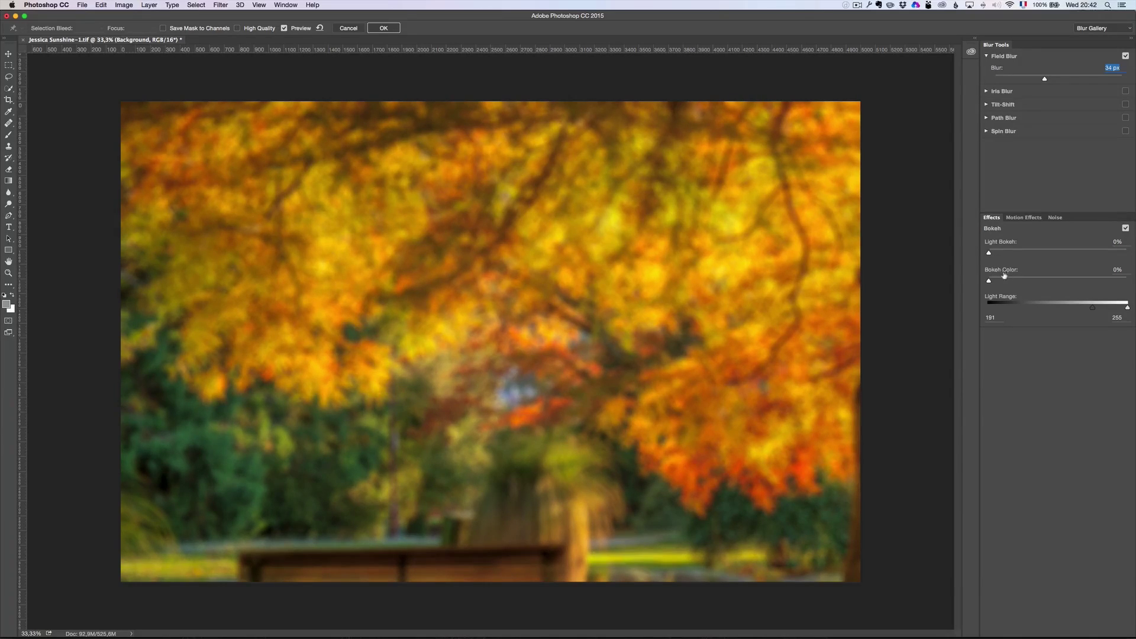
Raise the Field Blur to 68 px with 34% Light Bokeh and 14% Bokeh Color, then apply it.
click(1032, 253)
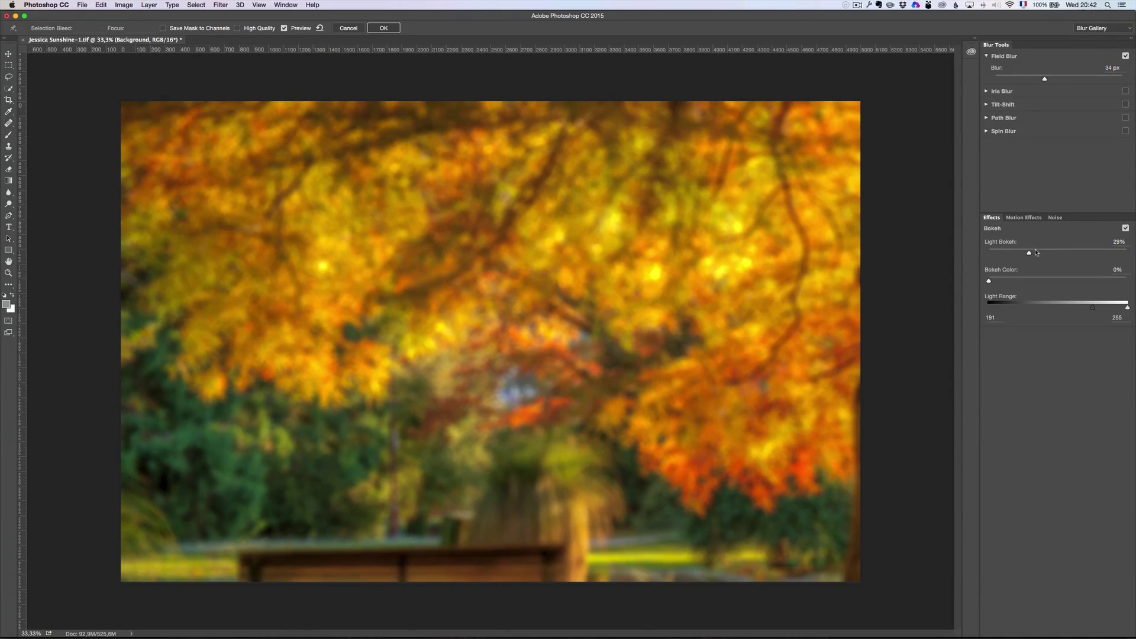
drag(1036, 253, 1088, 253)
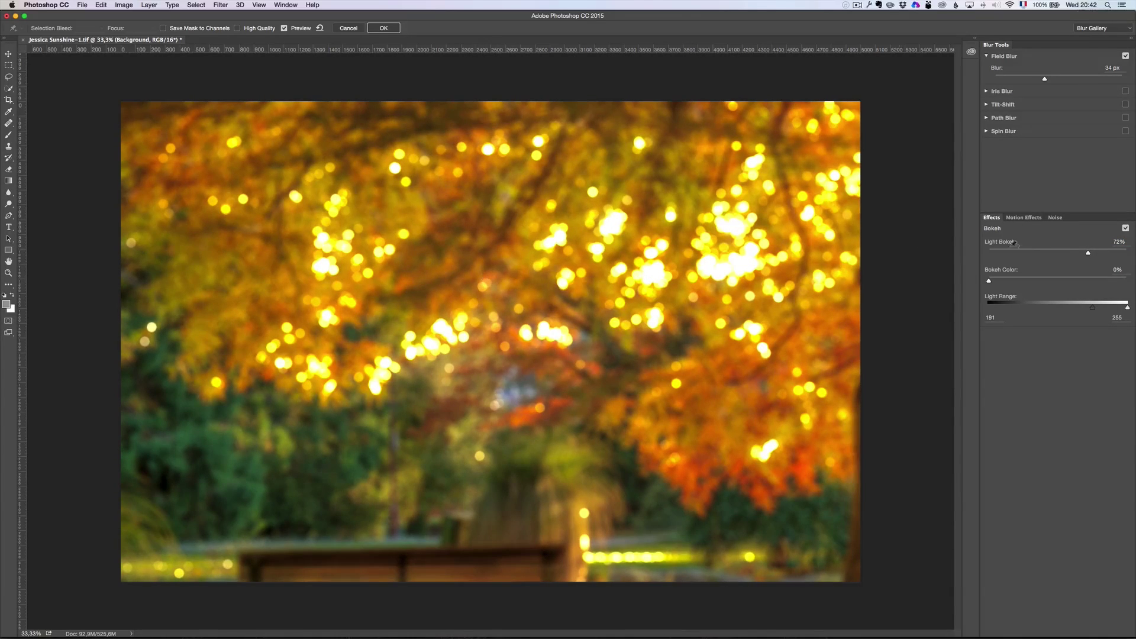
drag(1045, 78, 1054, 80)
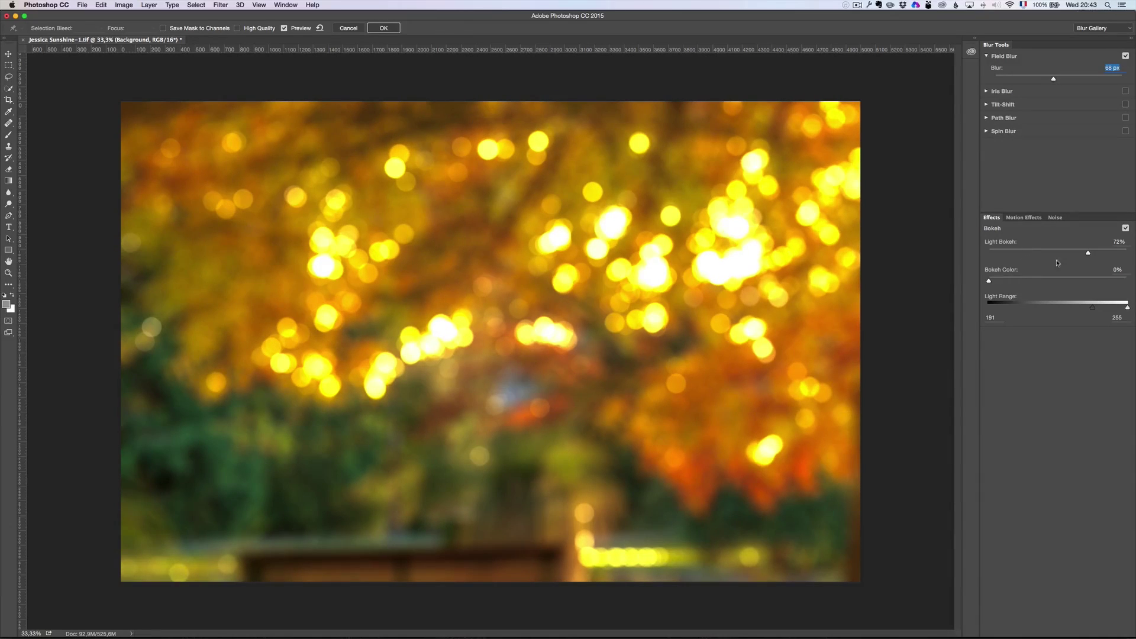
drag(1089, 253, 1047, 256)
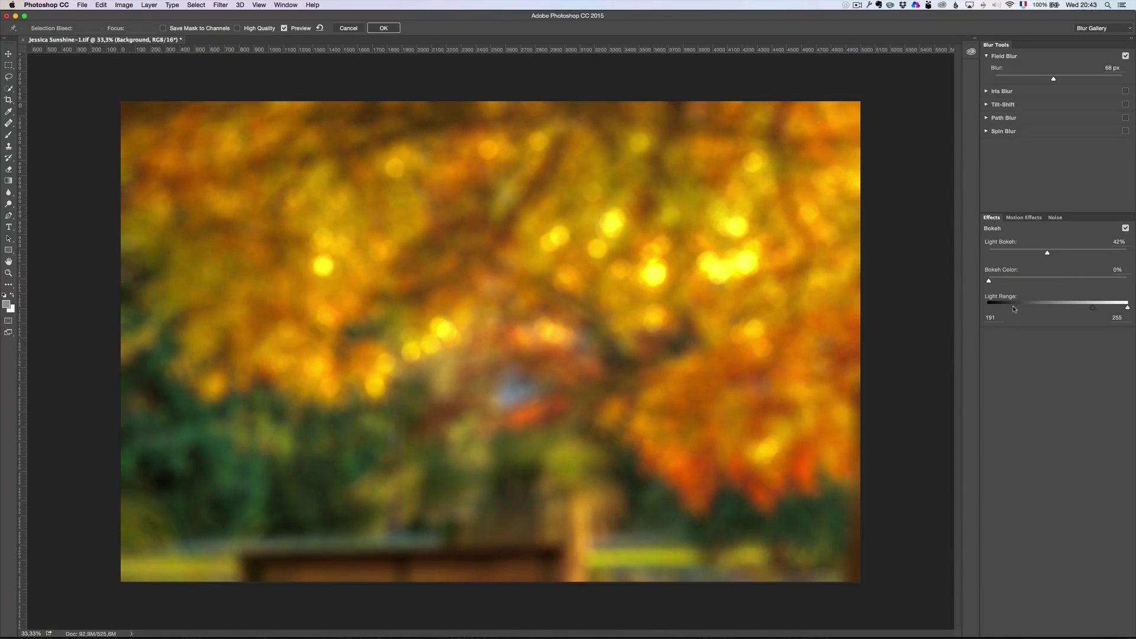
mouse_move(1013, 283)
mouse_down()
mouse_move(1135, 287)
mouse_move(1010, 283)
mouse_up()
click(1037, 258)
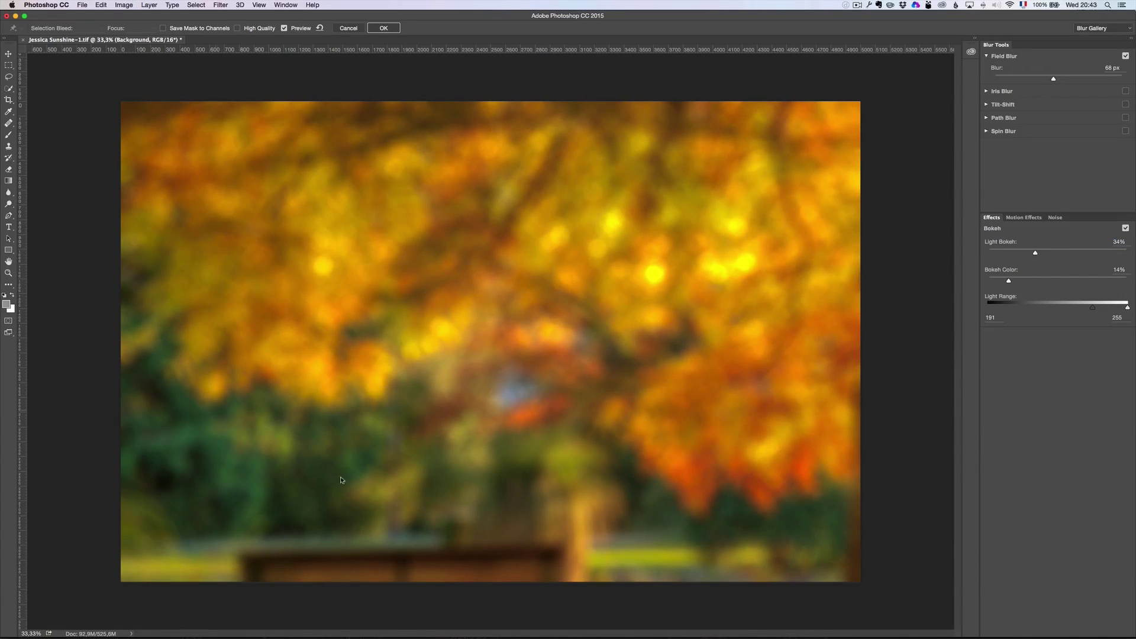
click(384, 28)
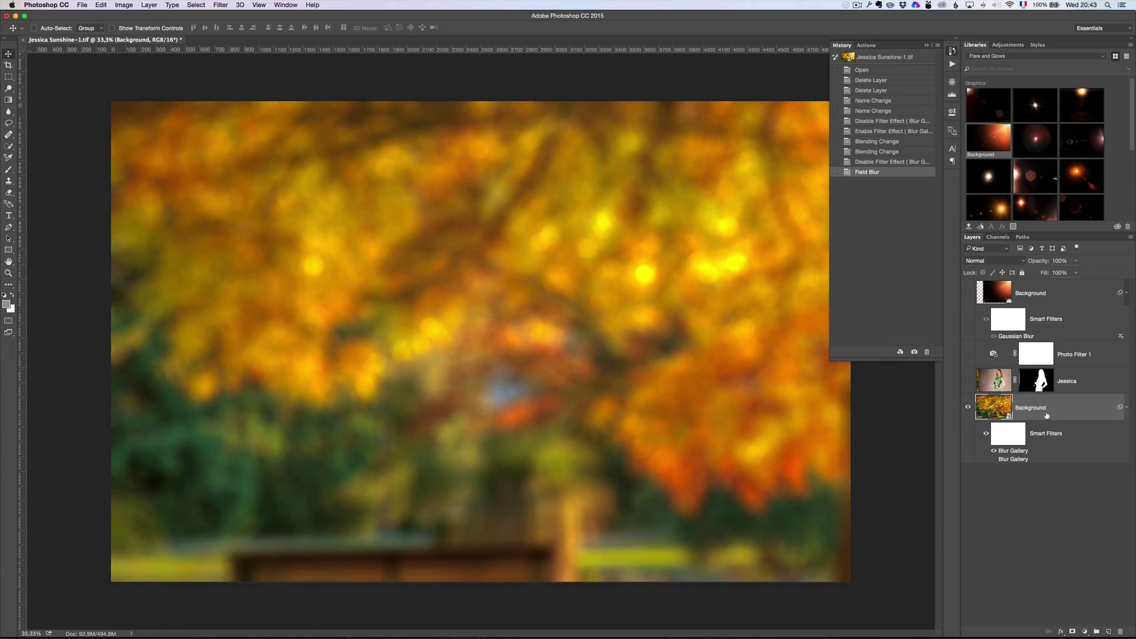
Make the Jessica layer and the Photo Filter 1 adjustment visible again over the blurred park.
click(967, 382)
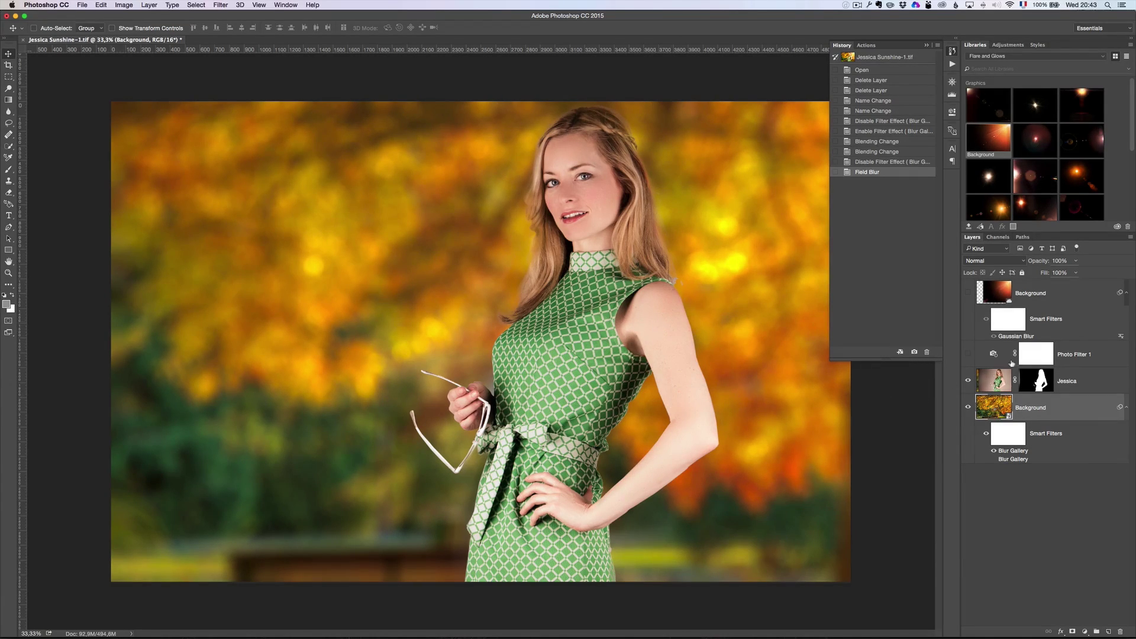
click(1088, 355)
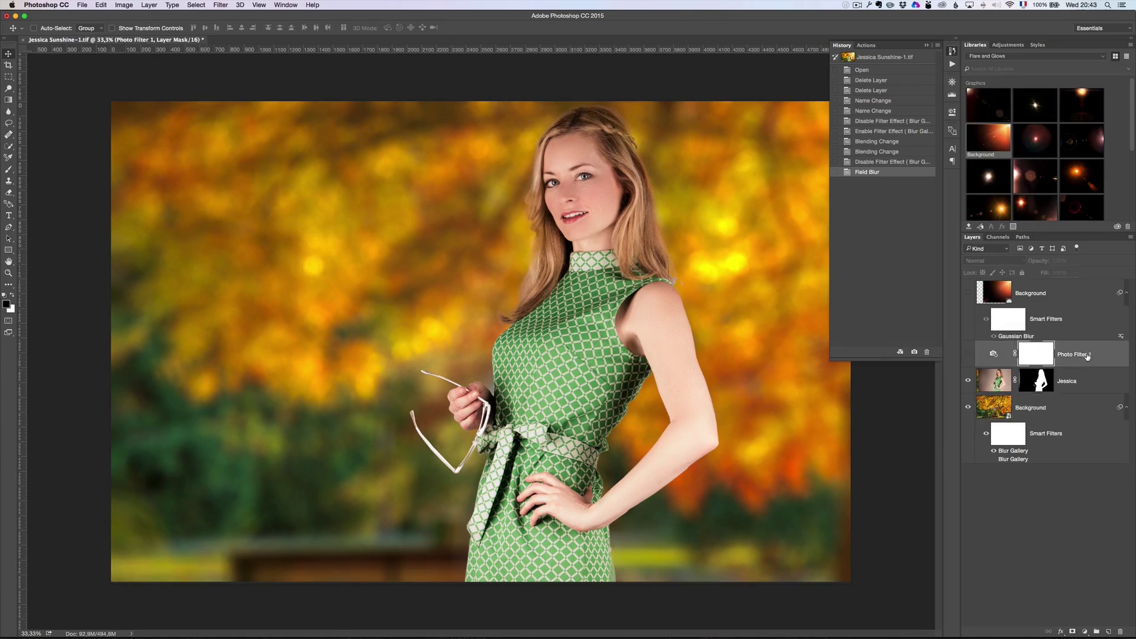
click(968, 353)
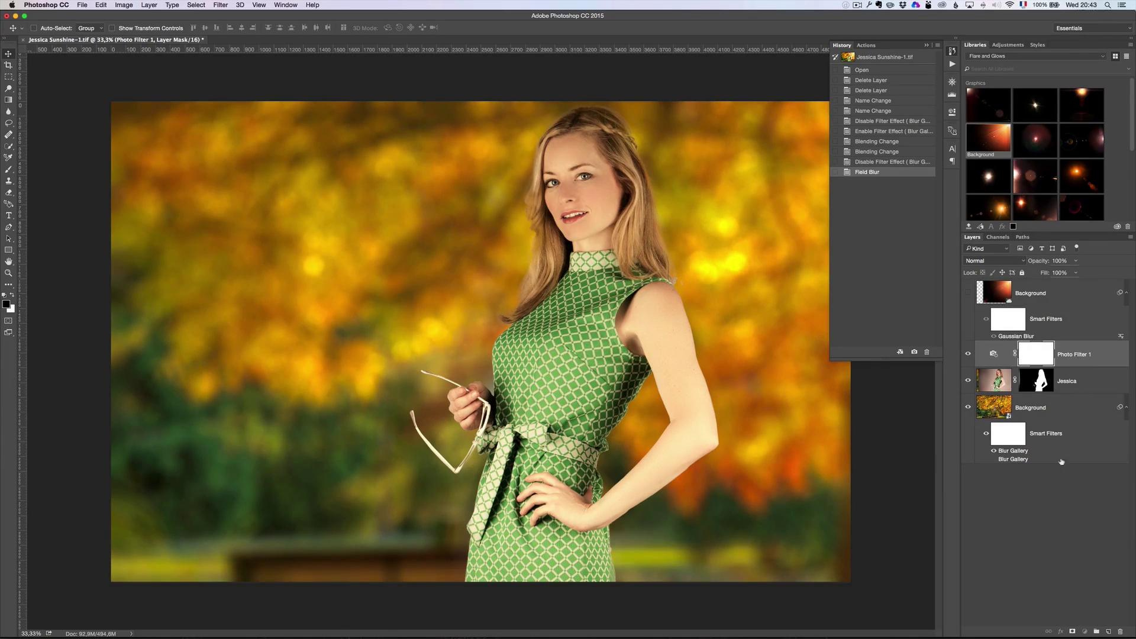
Delete Photo Filter 1 and add a new Photo Filter adjustment layer set to Yellow.
drag(1062, 462, 1121, 632)
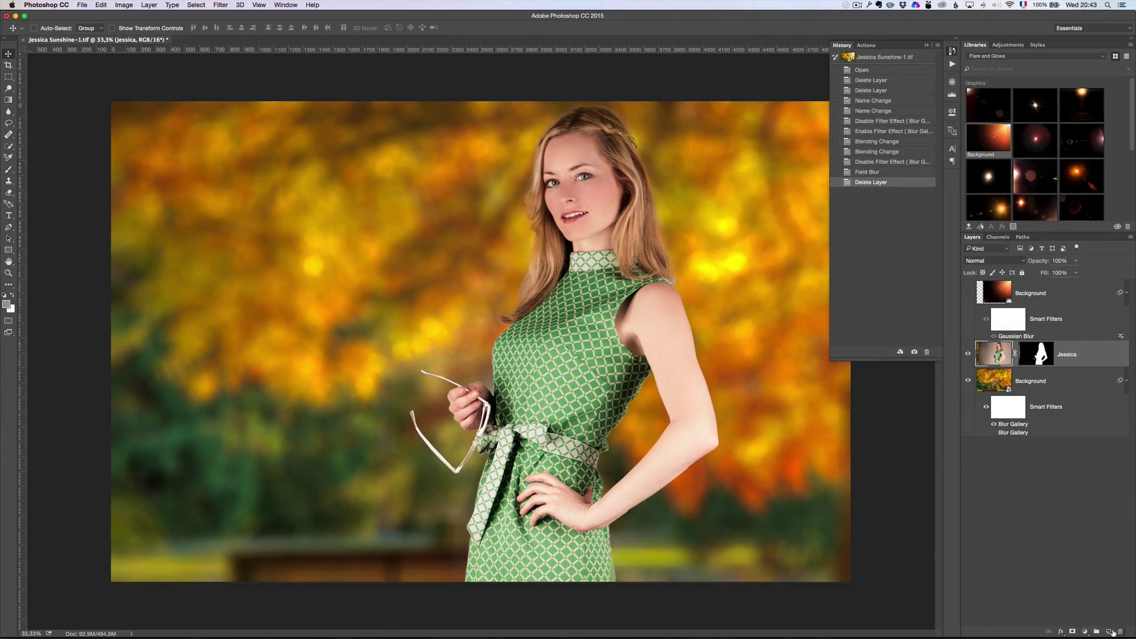
click(1085, 632)
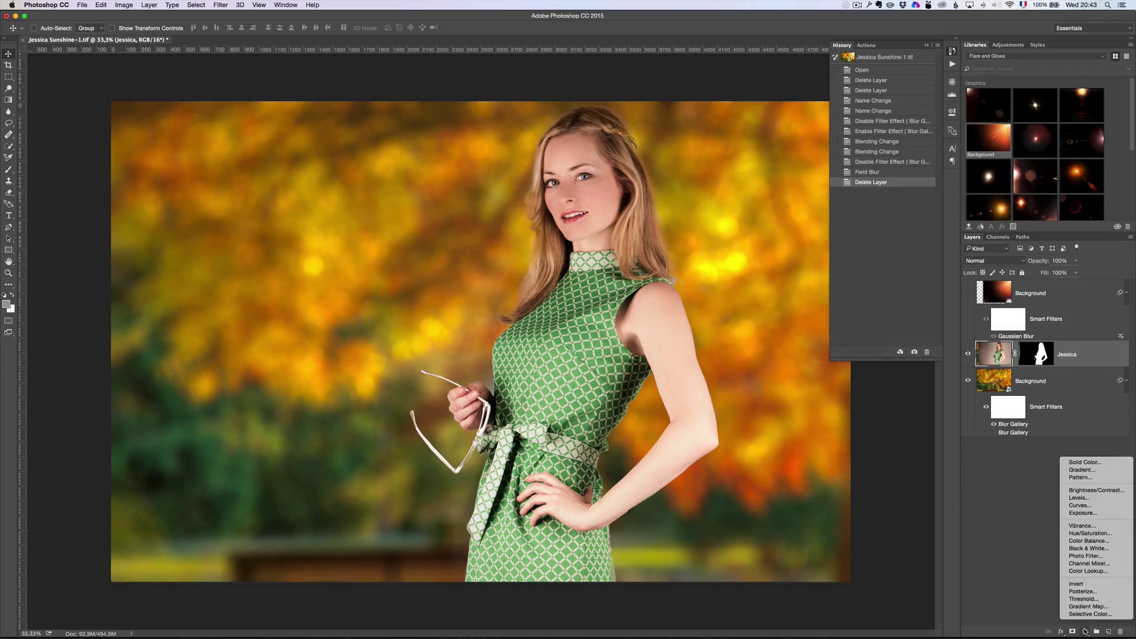
click(1086, 556)
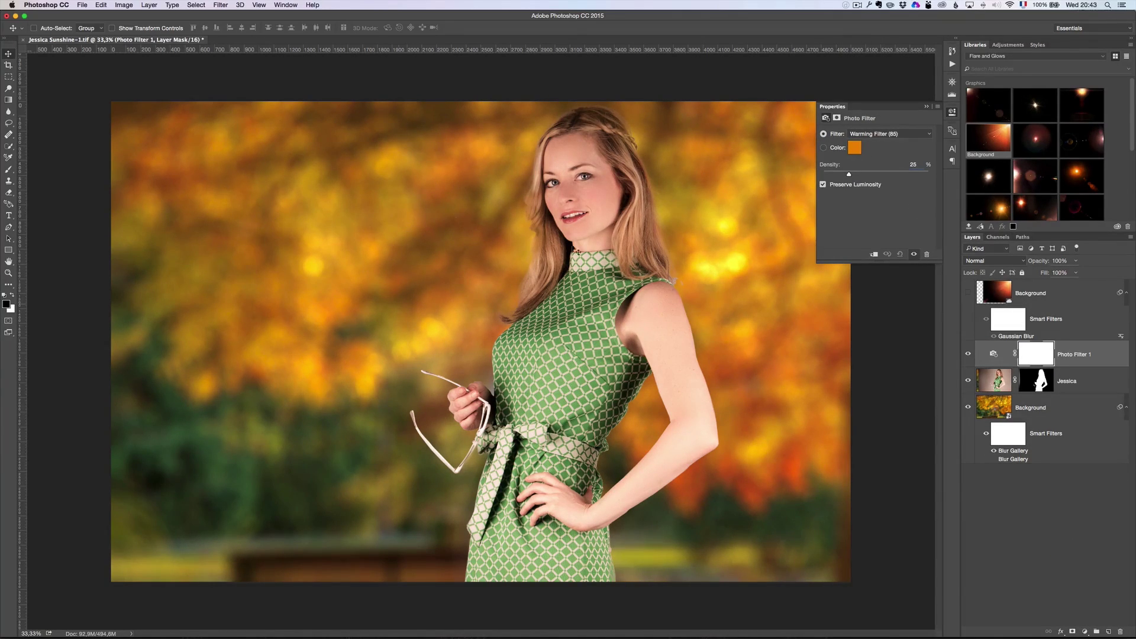
click(871, 135)
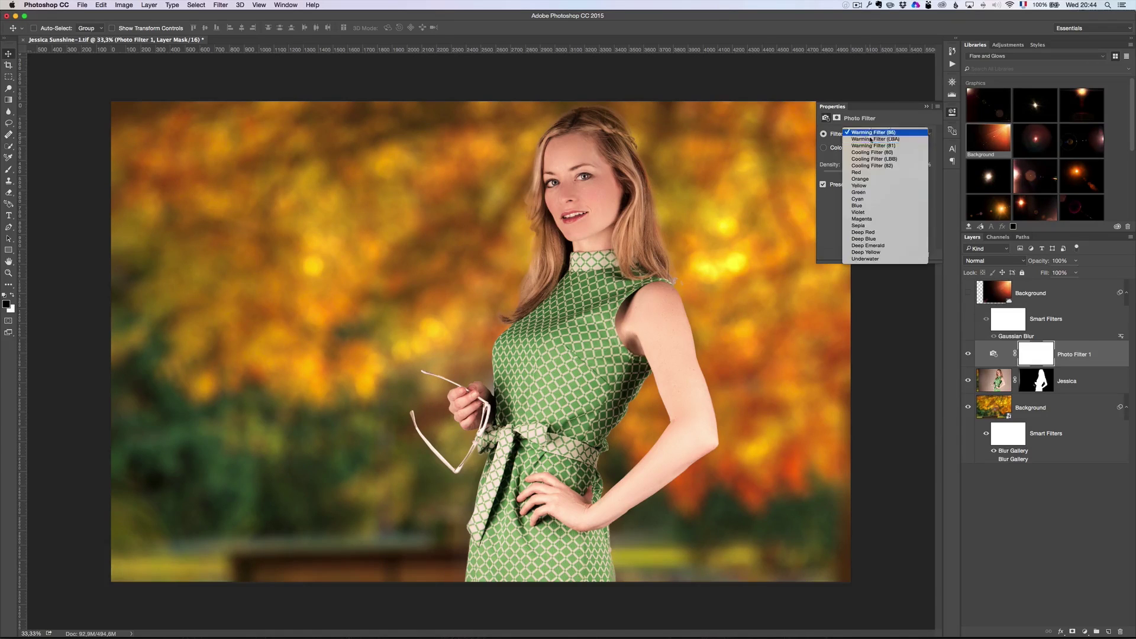
click(872, 186)
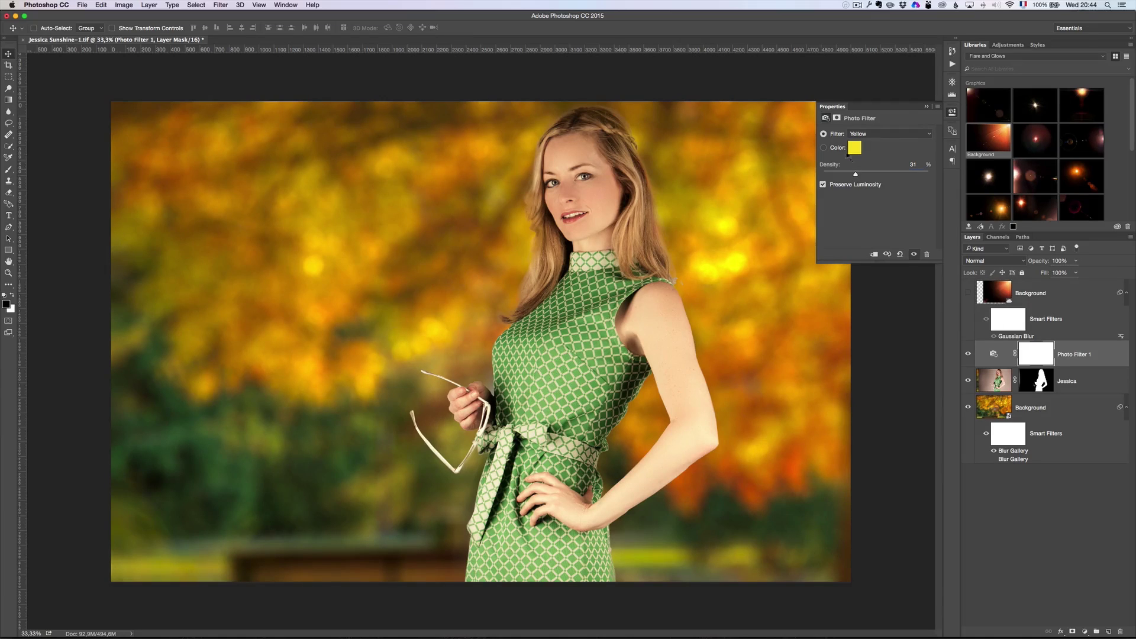
click(927, 108)
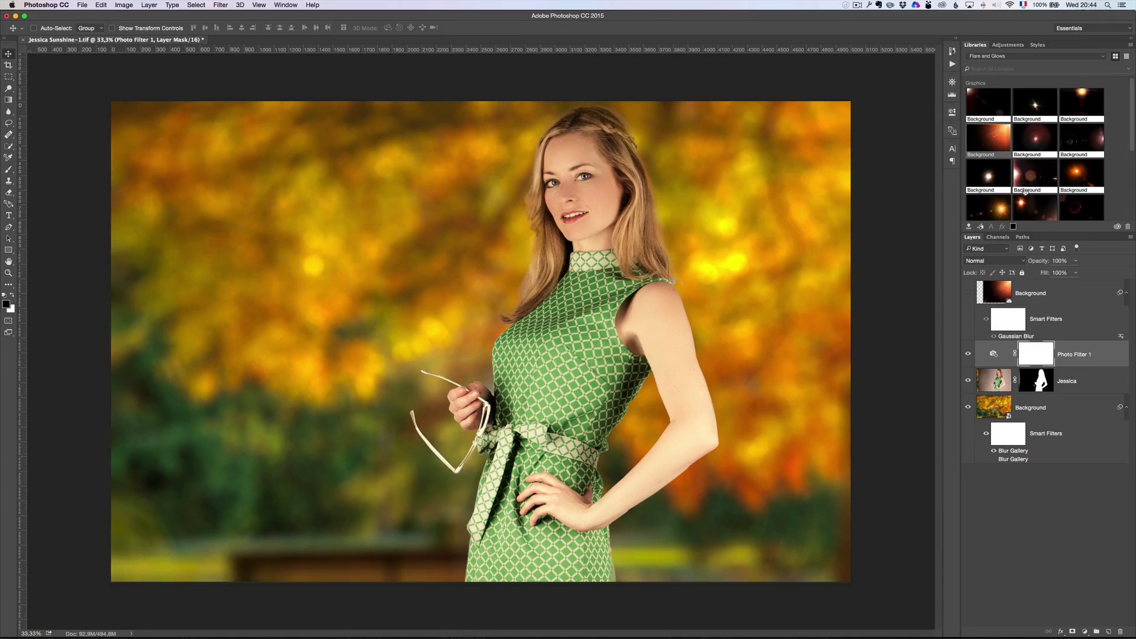
click(1036, 59)
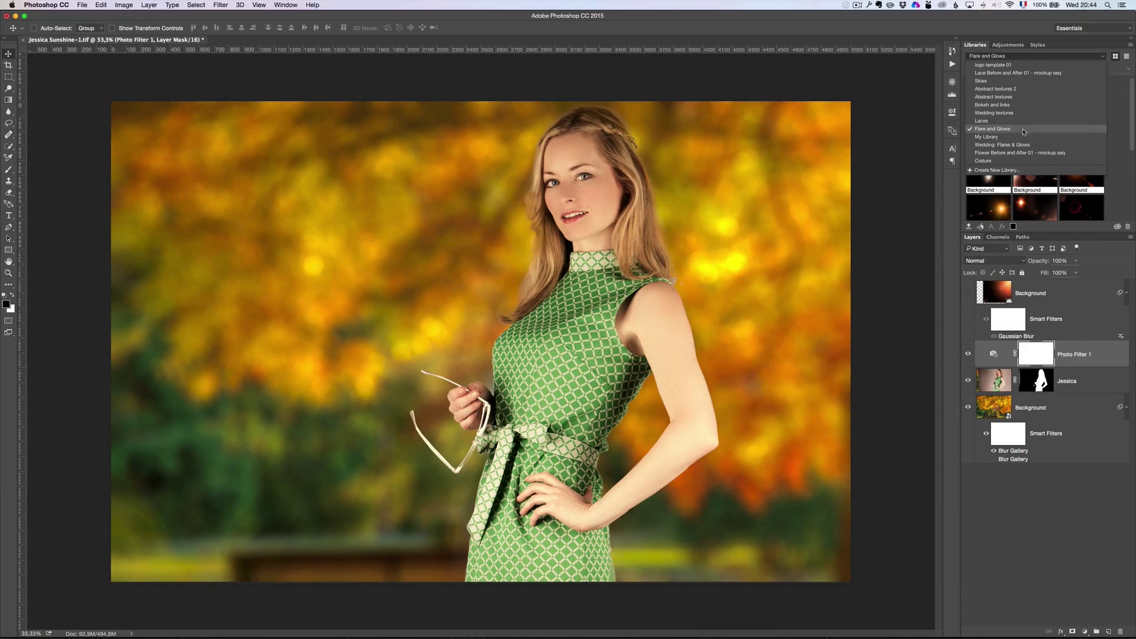
click(1007, 121)
click(1003, 58)
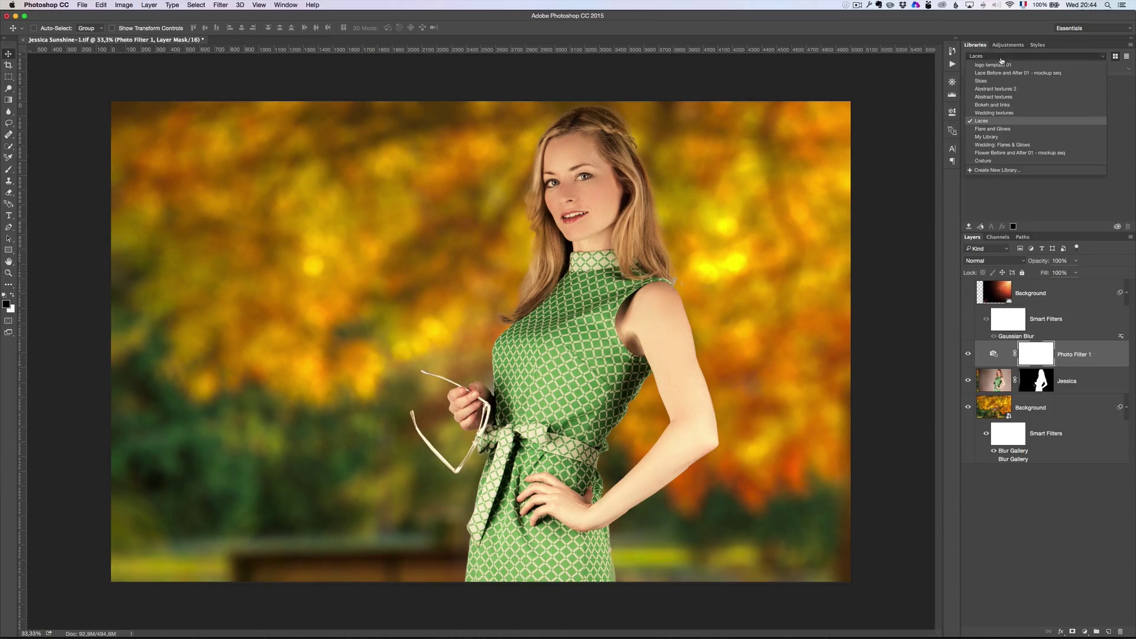
click(1005, 109)
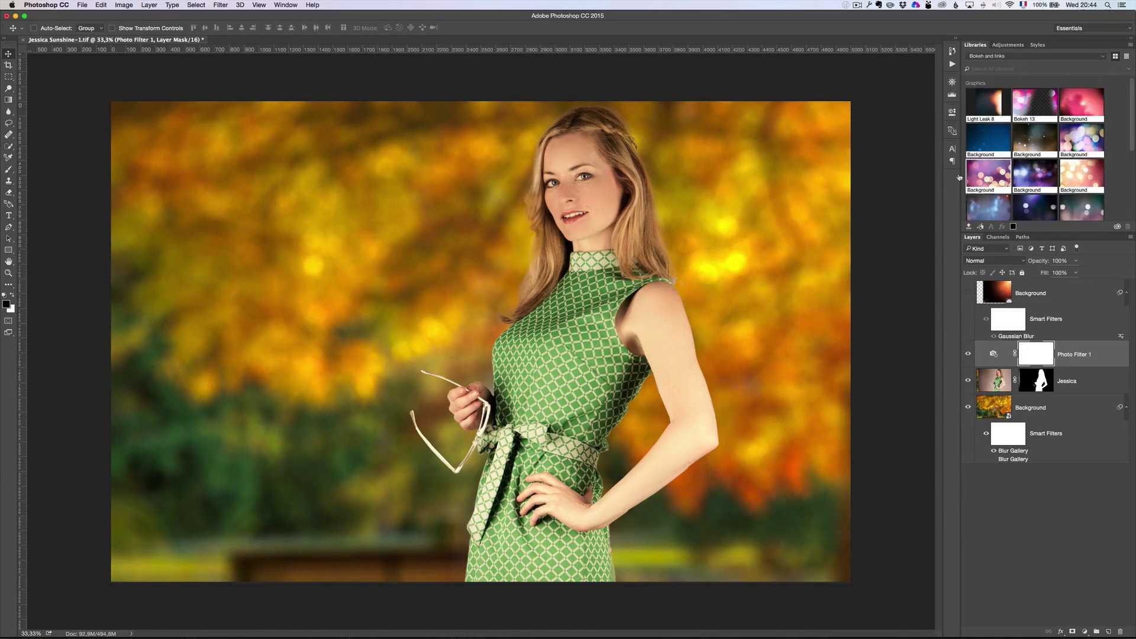
click(1003, 58)
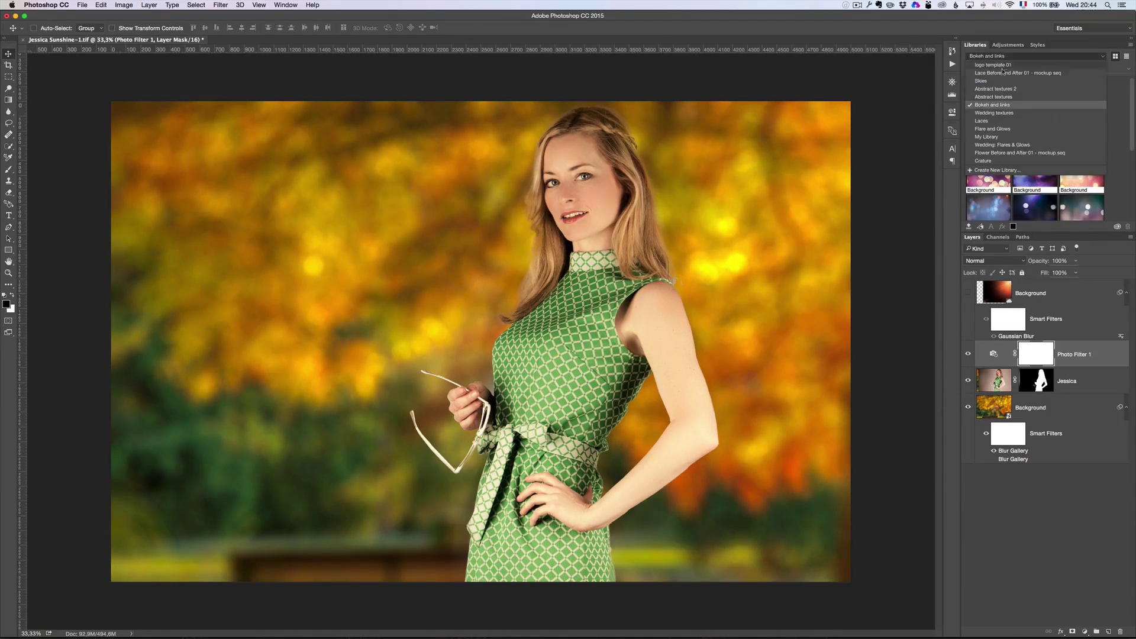
click(1021, 130)
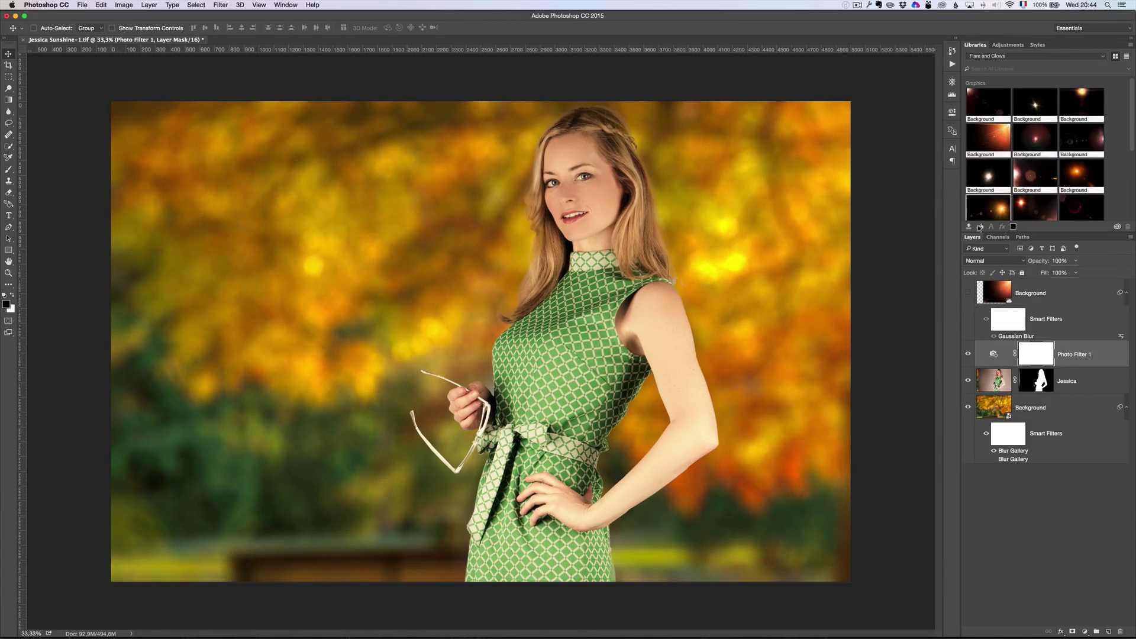
Delete the old glow layer and place a flare graphic from the library, shifted left and down.
drag(1032, 296, 1121, 632)
drag(980, 169, 588, 219)
drag(680, 164, 647, 309)
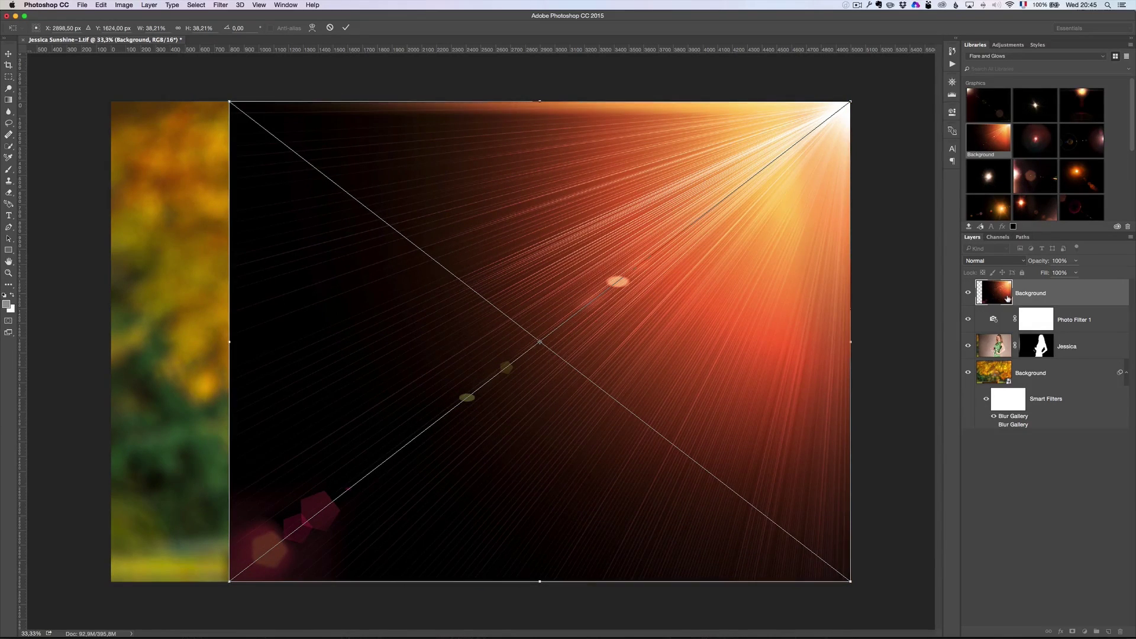
Set the flare layer's blend mode to Screen and commit its resize.
click(998, 261)
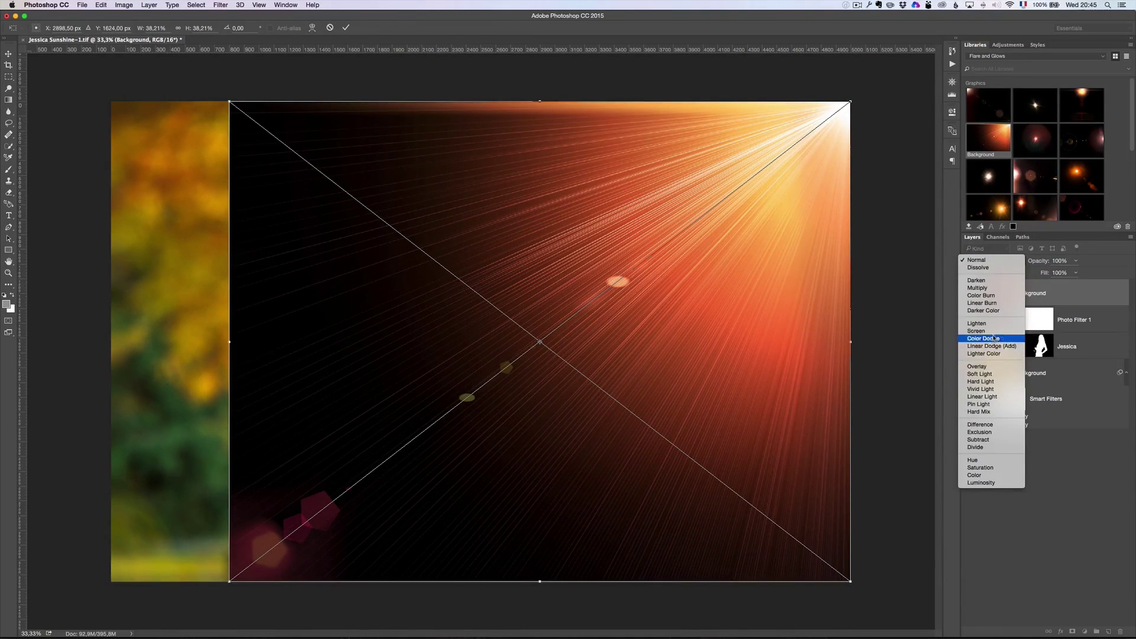
click(995, 331)
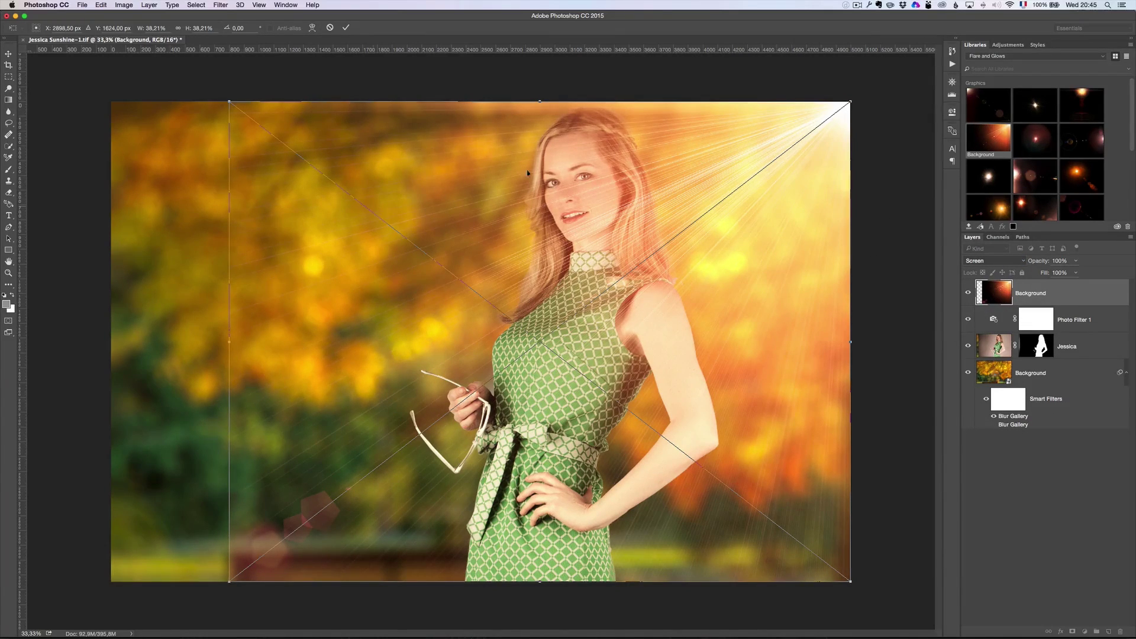
click(220, 5)
click(1000, 288)
key(Return)
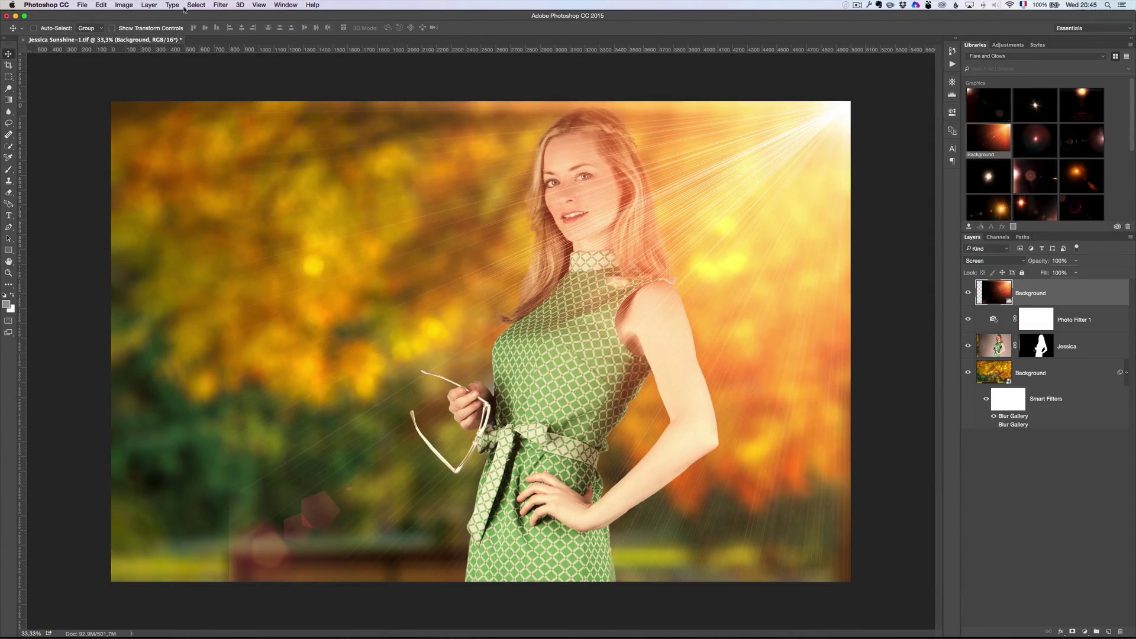
Apply a Gaussian Blur with a 50.1-pixel radius to the flare layer.
click(224, 6)
mouse_move(249, 112)
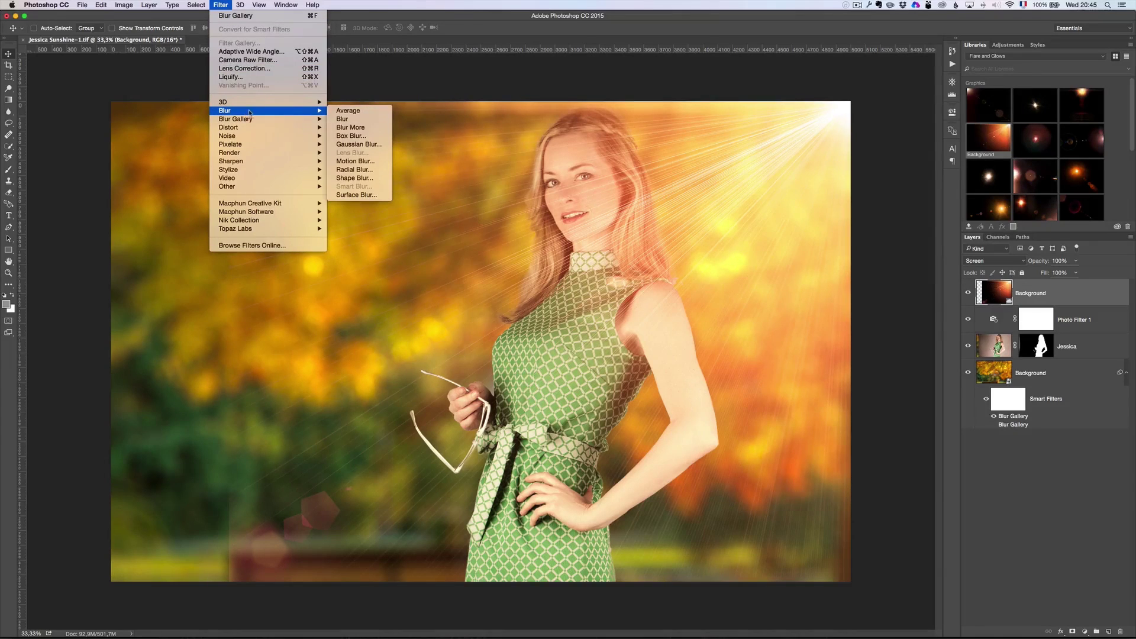
click(357, 144)
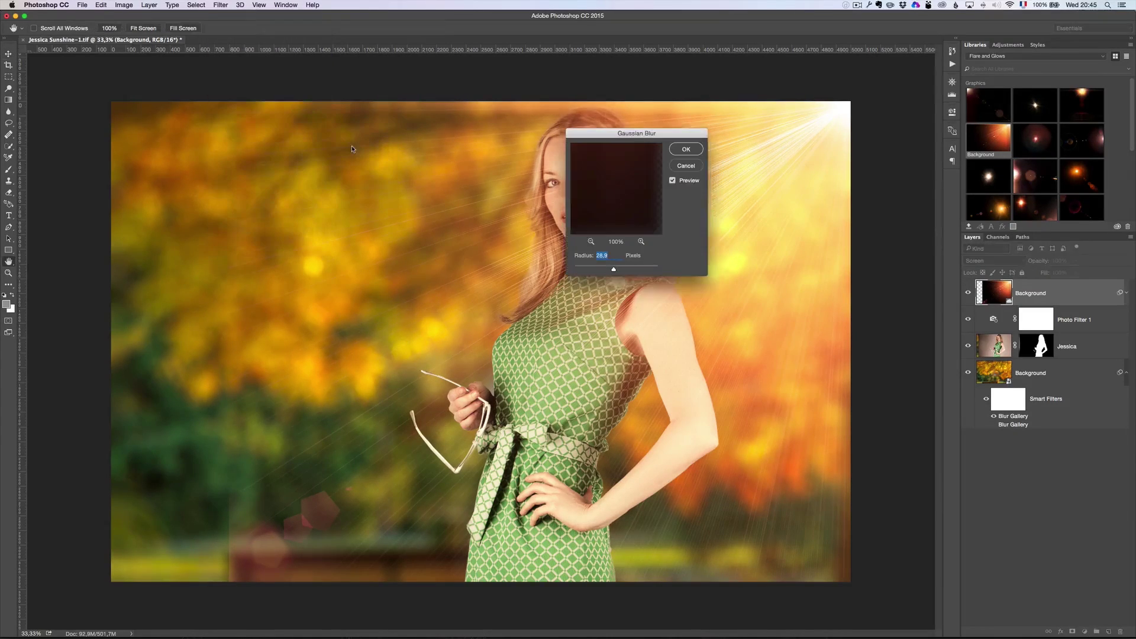
drag(629, 134, 309, 127)
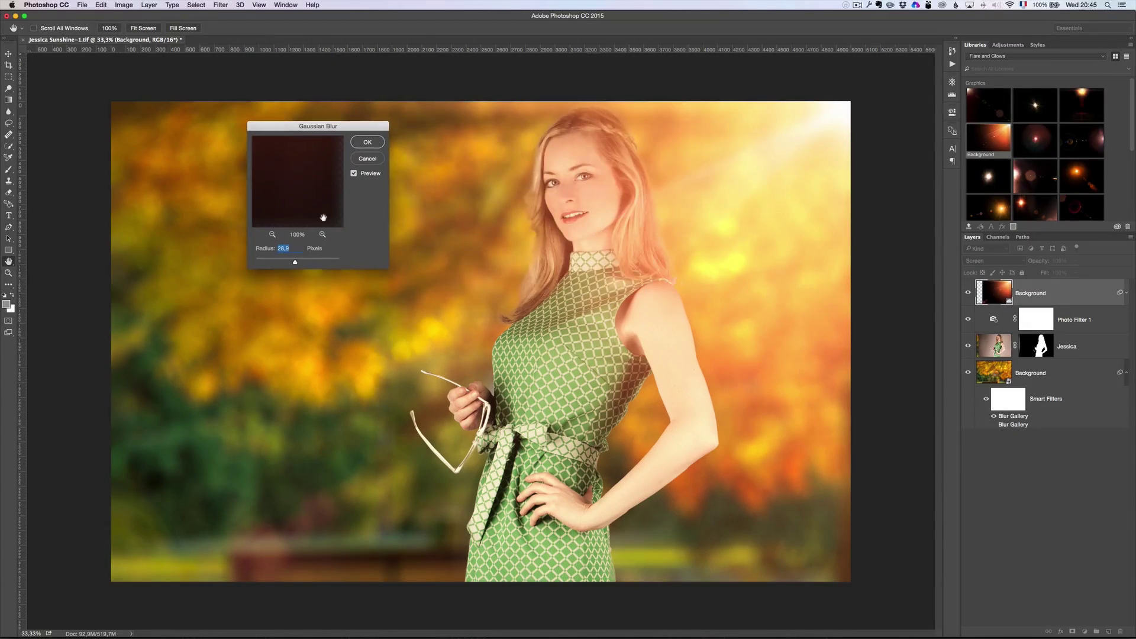
drag(309, 264, 303, 264)
click(362, 144)
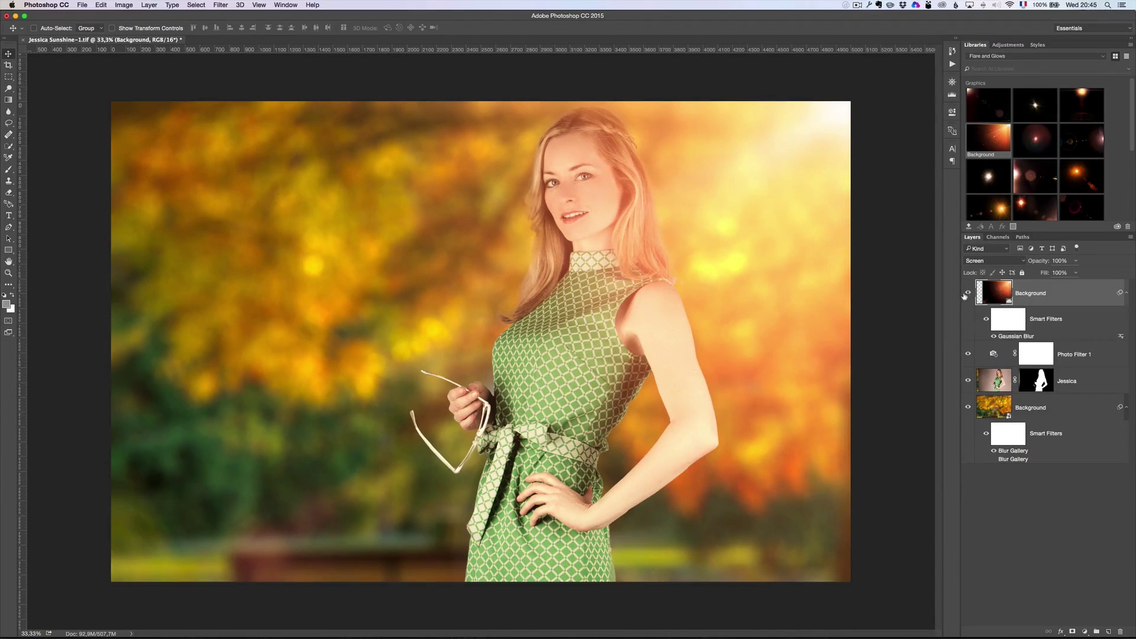
Toggle the flare layer's visibility to compare the image with and without the glow.
click(969, 293)
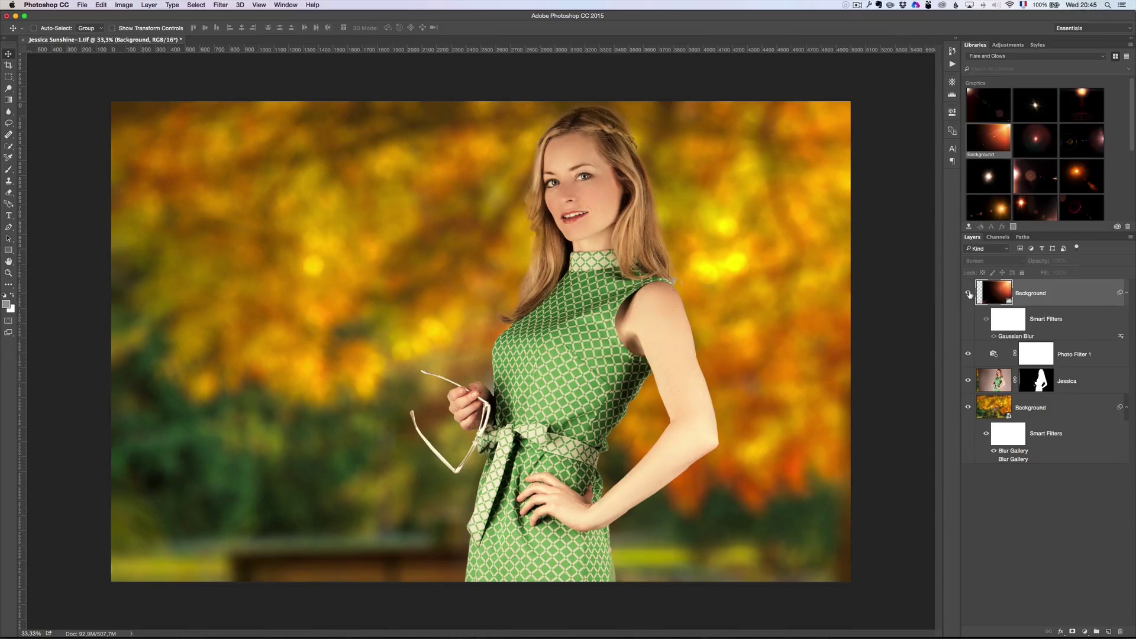
click(969, 294)
click(969, 294)
click(969, 293)
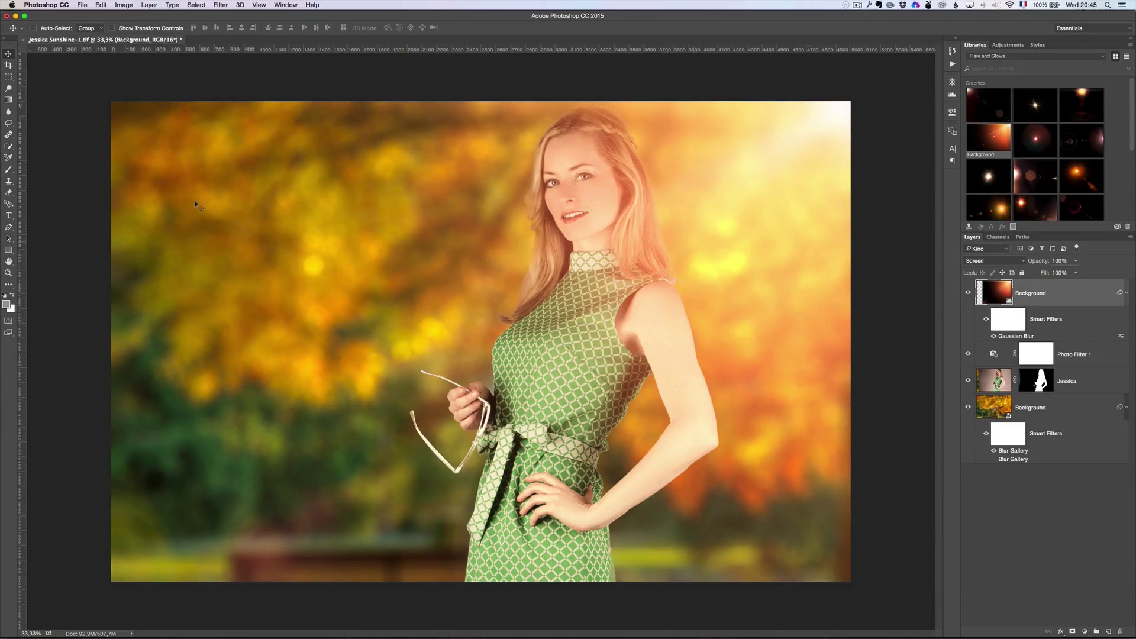
In the browser, open the Photoshop for Photographers course from the Tutorials page.
key(super+Tab)
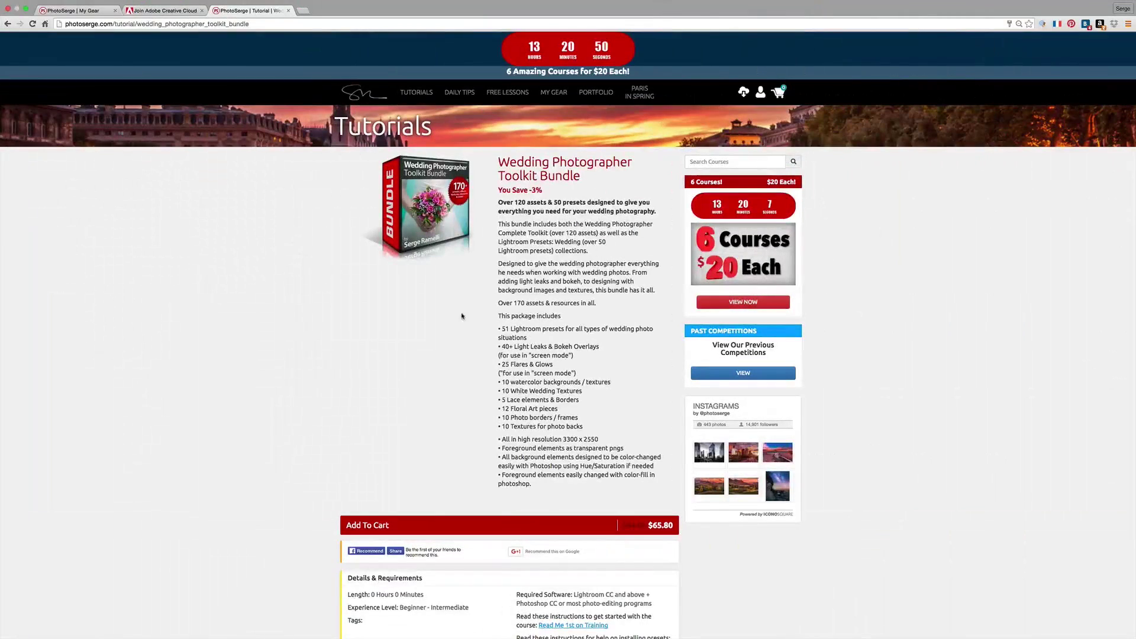
click(424, 94)
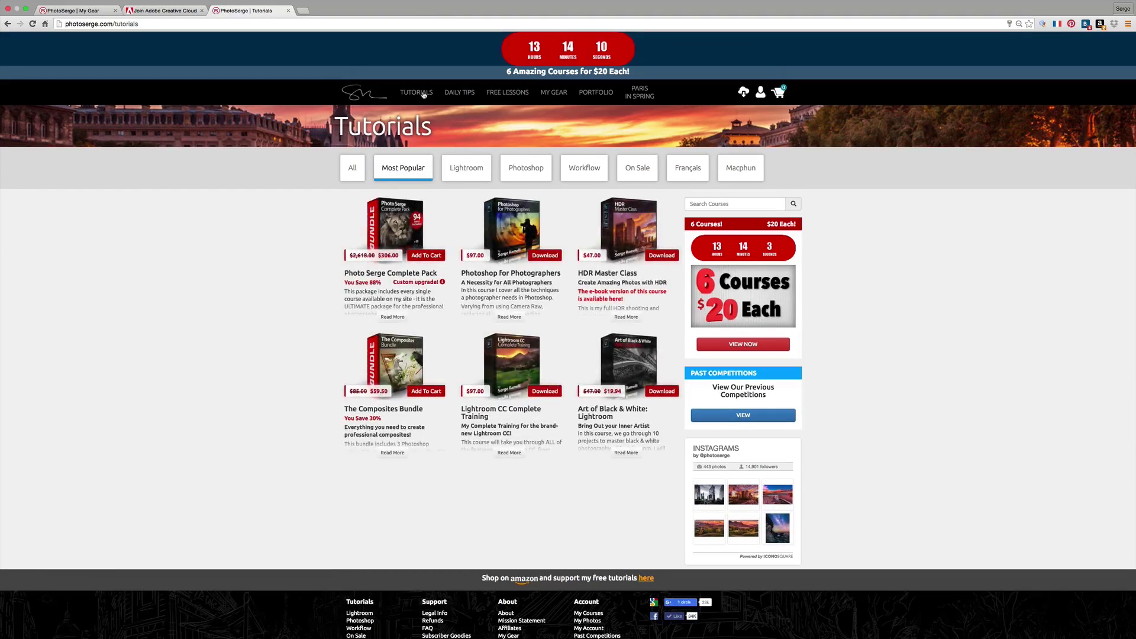
click(505, 232)
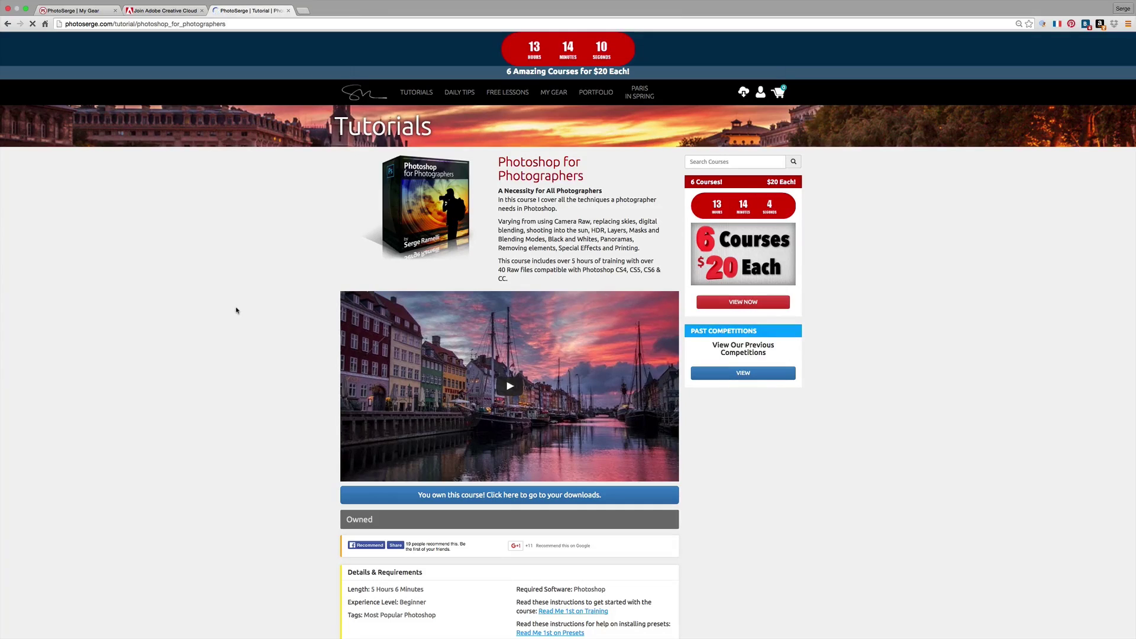
Scroll down through the course's before/after gallery to the Composite pair.
scroll(236, 311, down, 5)
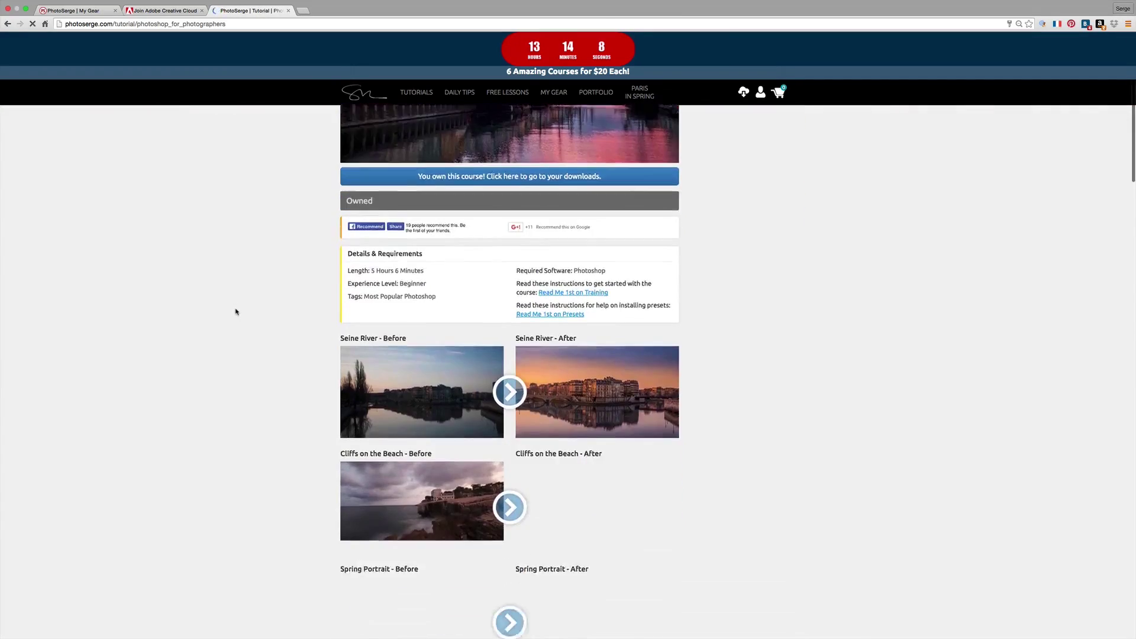
scroll(235, 312, down, 2)
scroll(236, 311, down, 7)
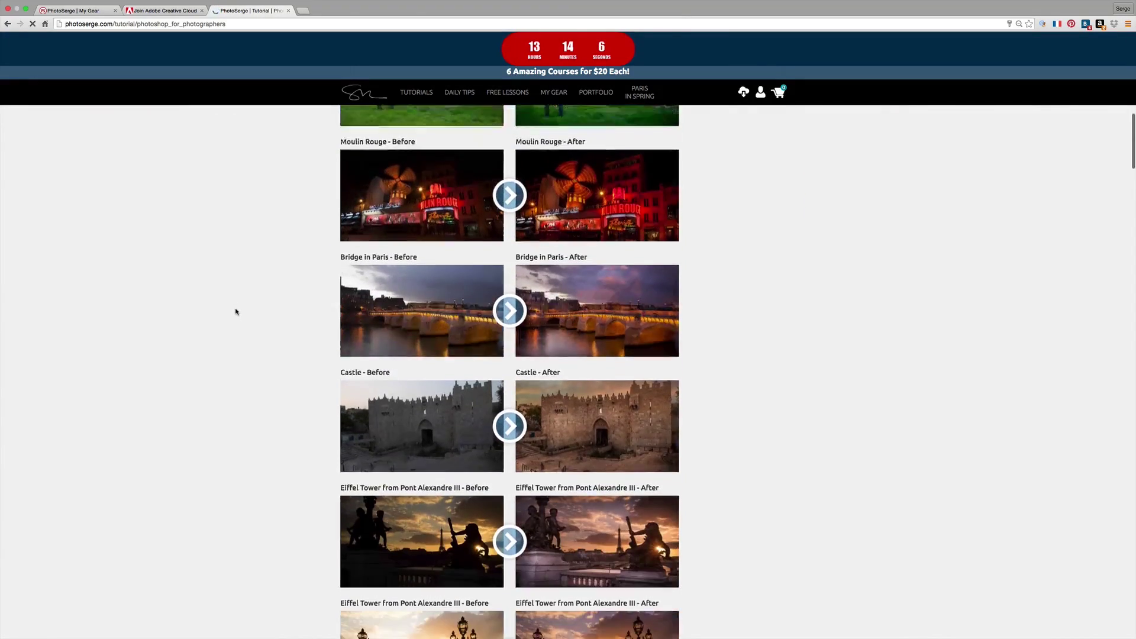
scroll(235, 312, down, 3)
scroll(236, 312, down, 2)
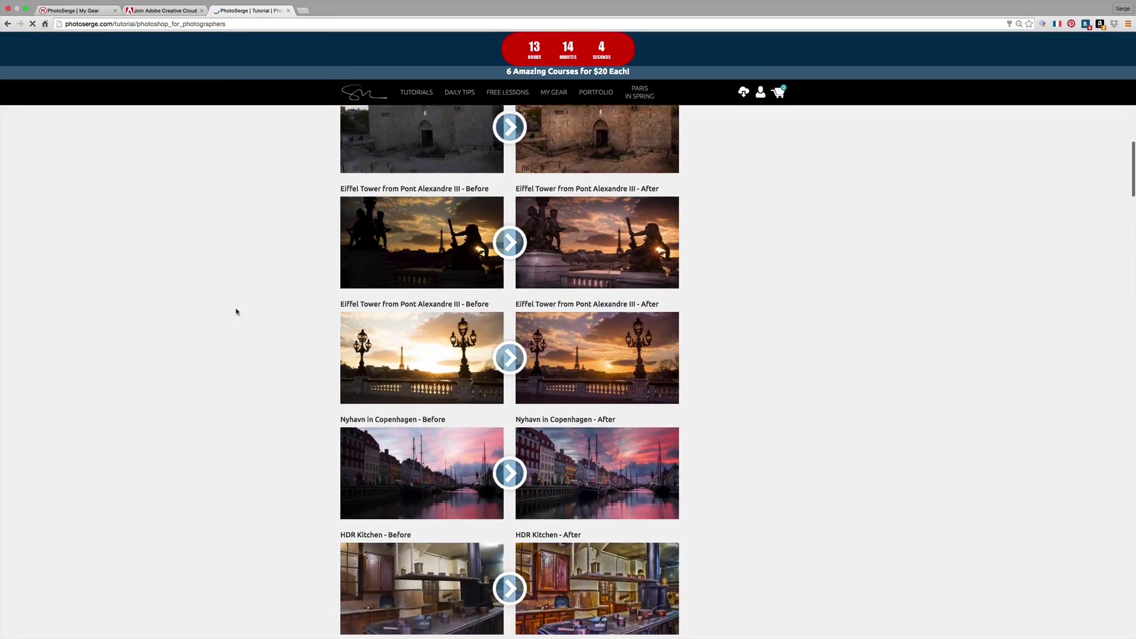
scroll(236, 312, down, 5)
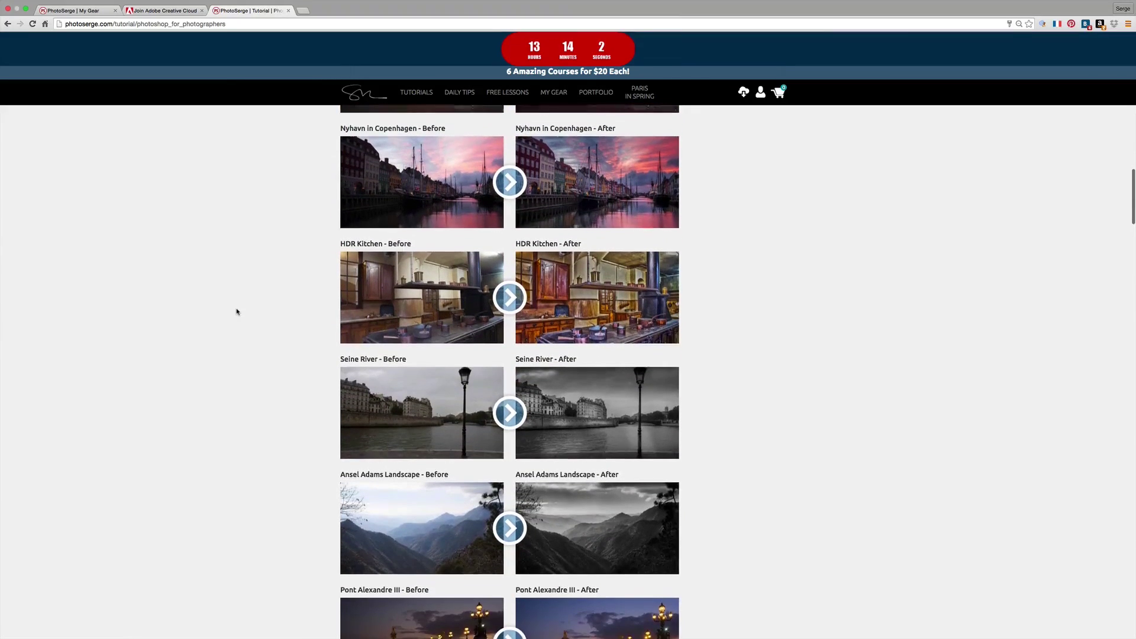
scroll(236, 312, down, 5)
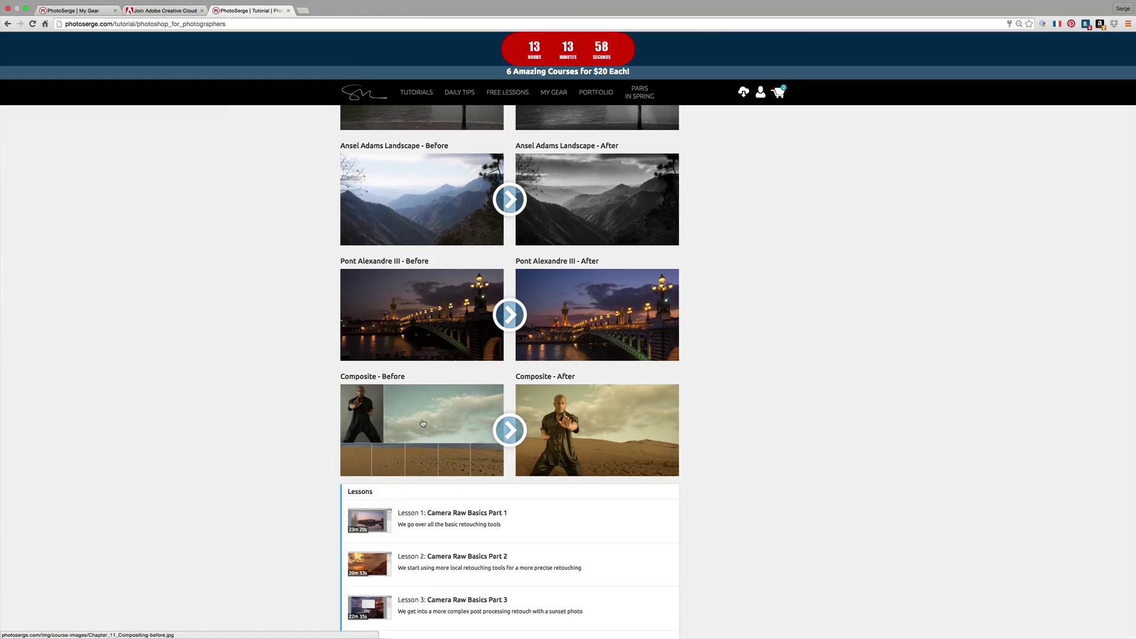
View the Composite - Before and Composite - After images enlarged, then close the lightbox.
click(423, 423)
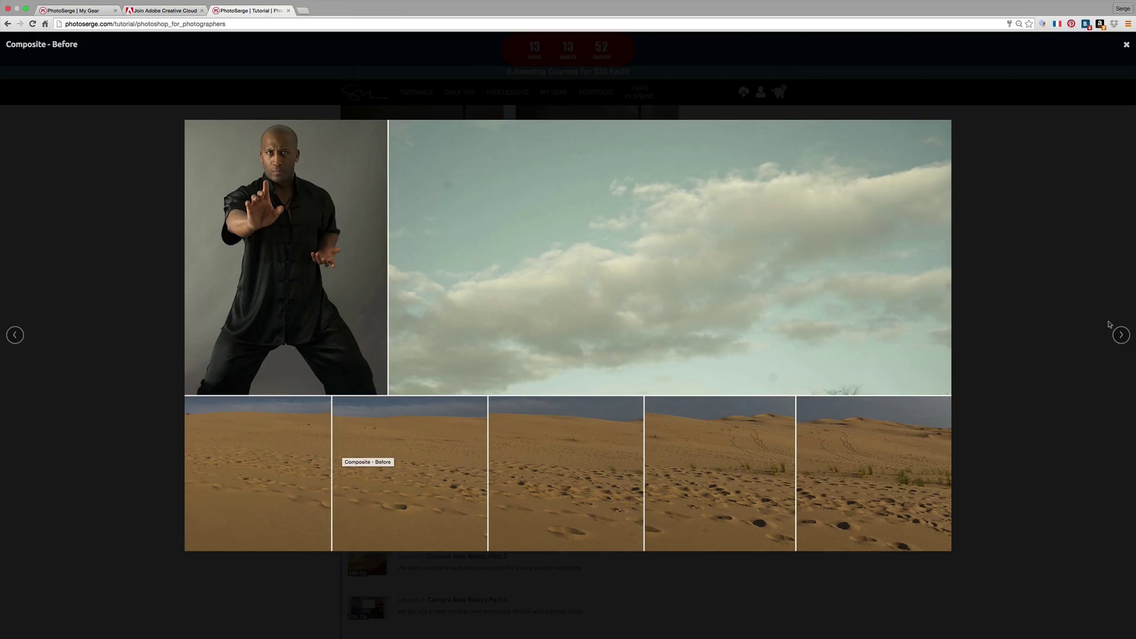
click(1121, 335)
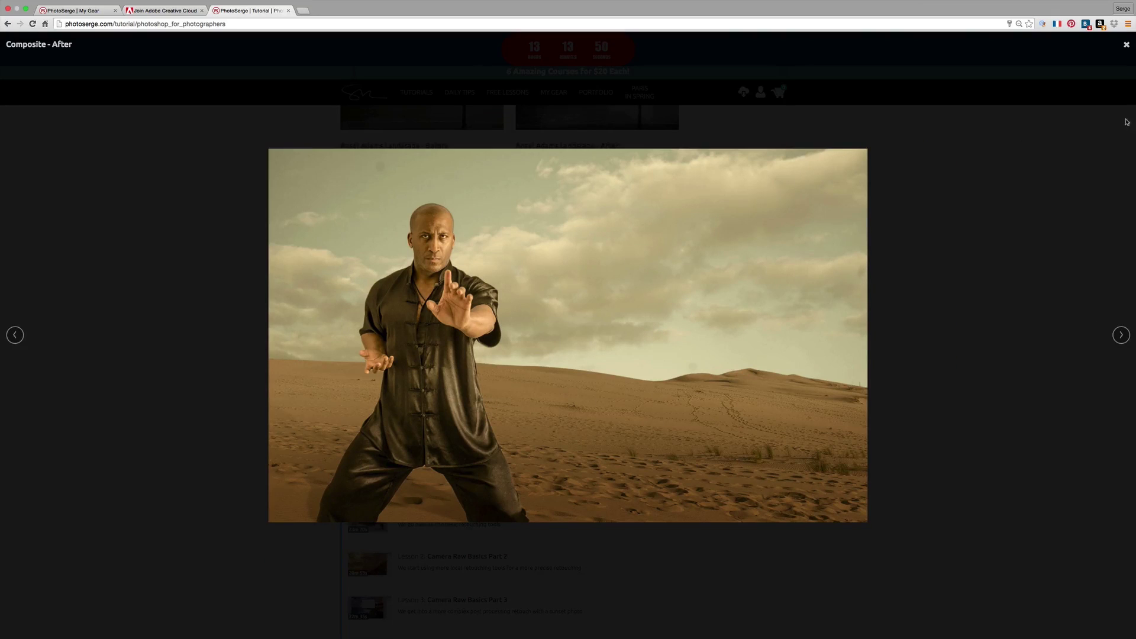
click(1127, 45)
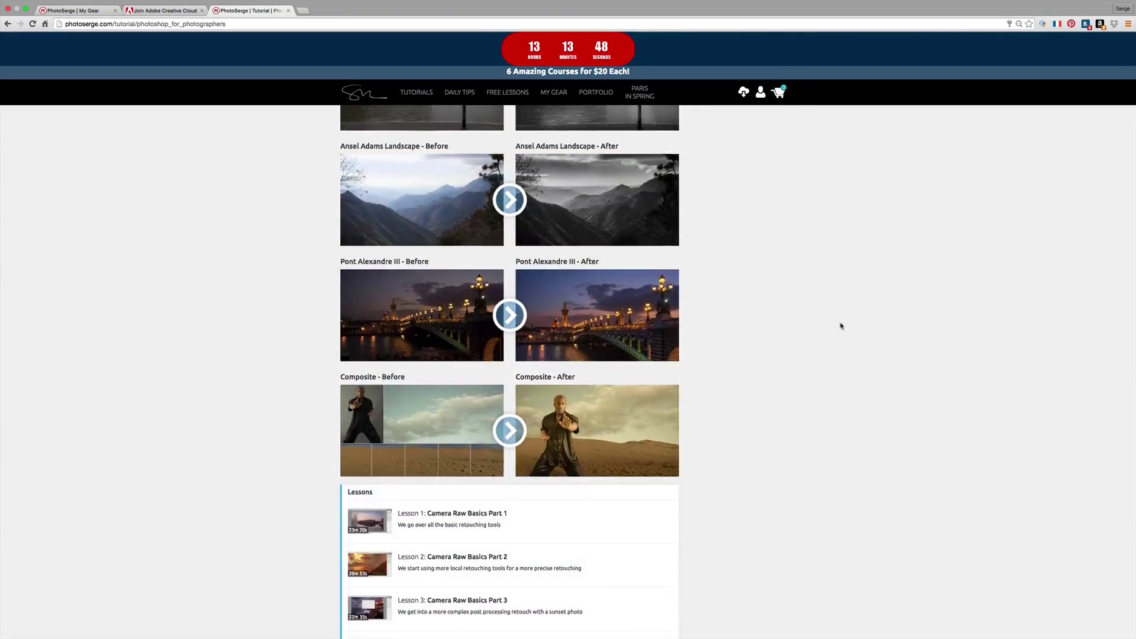
Scroll back up the course page and return to the Photoshop document.
scroll(841, 325, up, 15)
scroll(841, 326, up, 20)
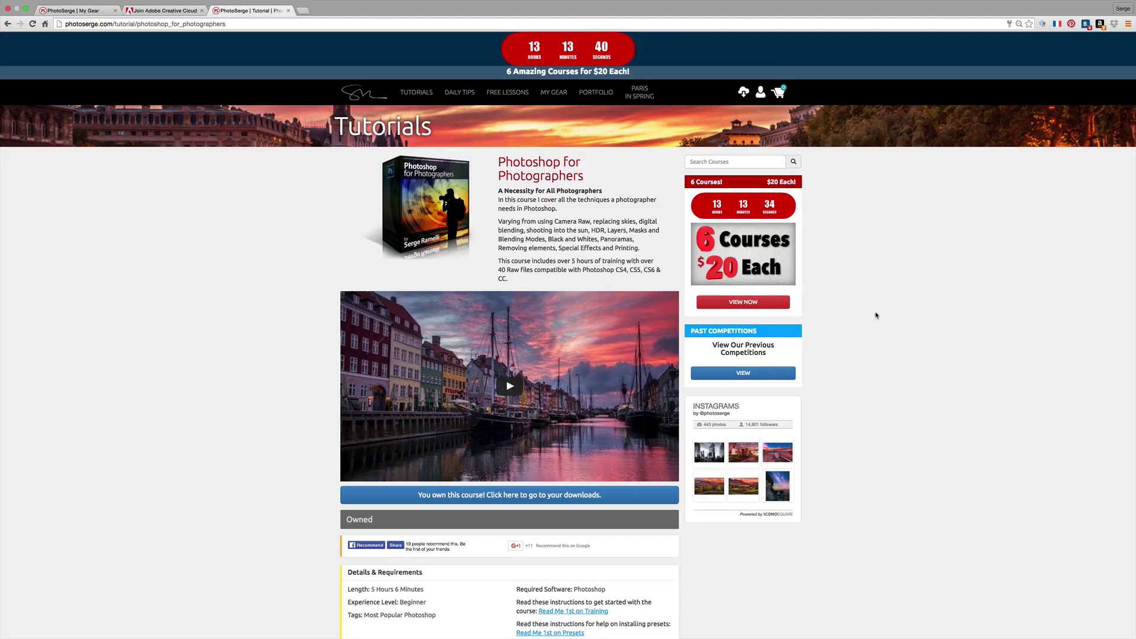
key(super+Tab)
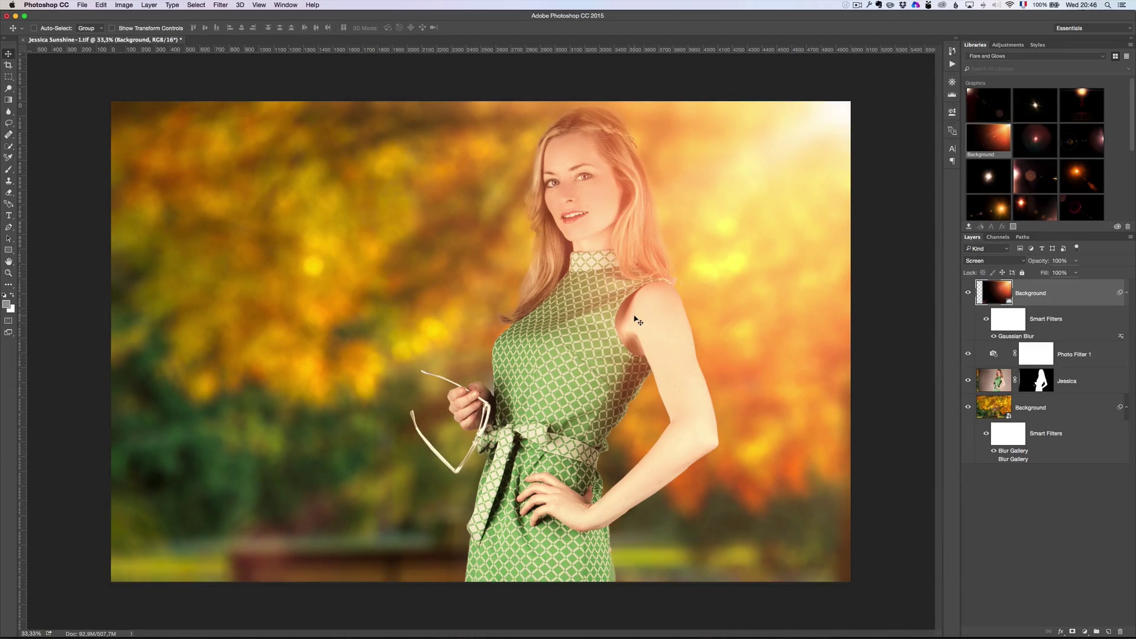
click(969, 293)
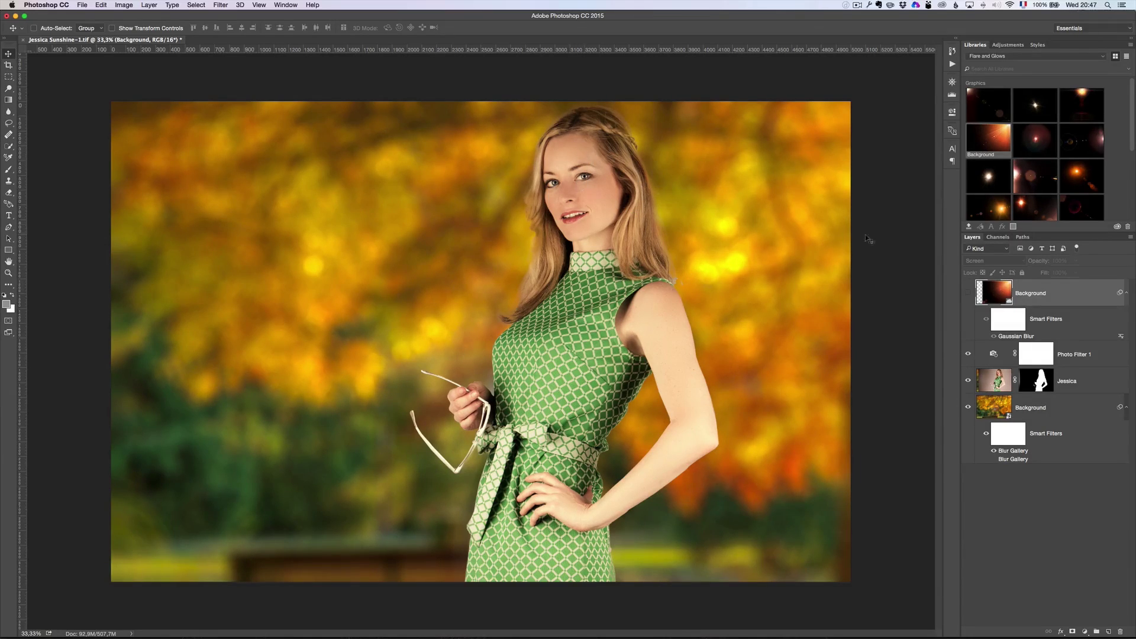
click(969, 292)
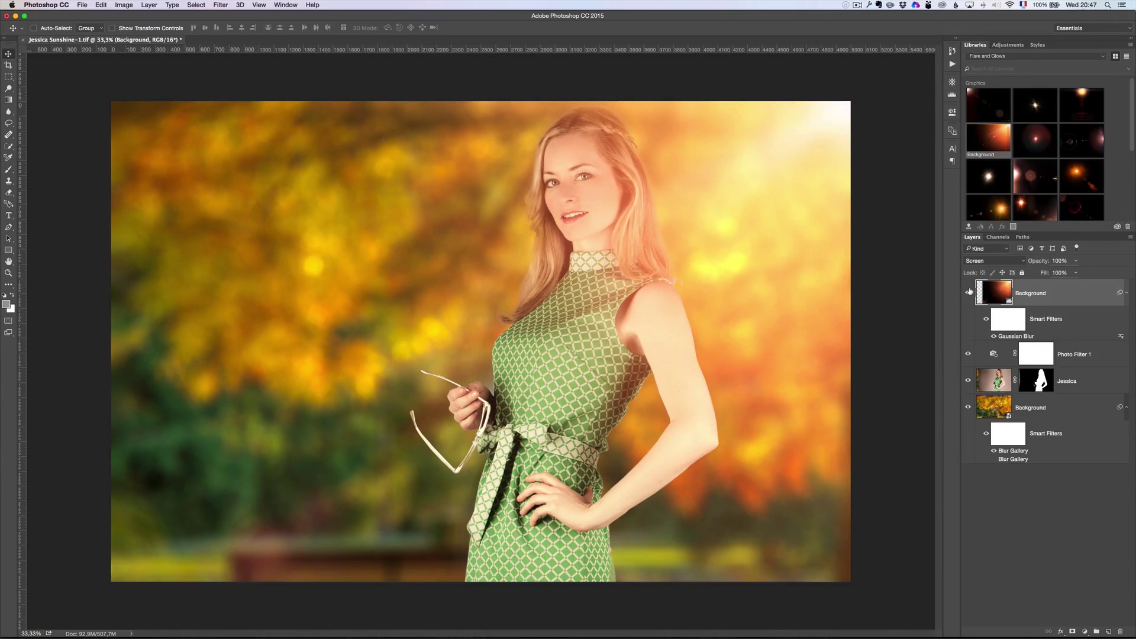